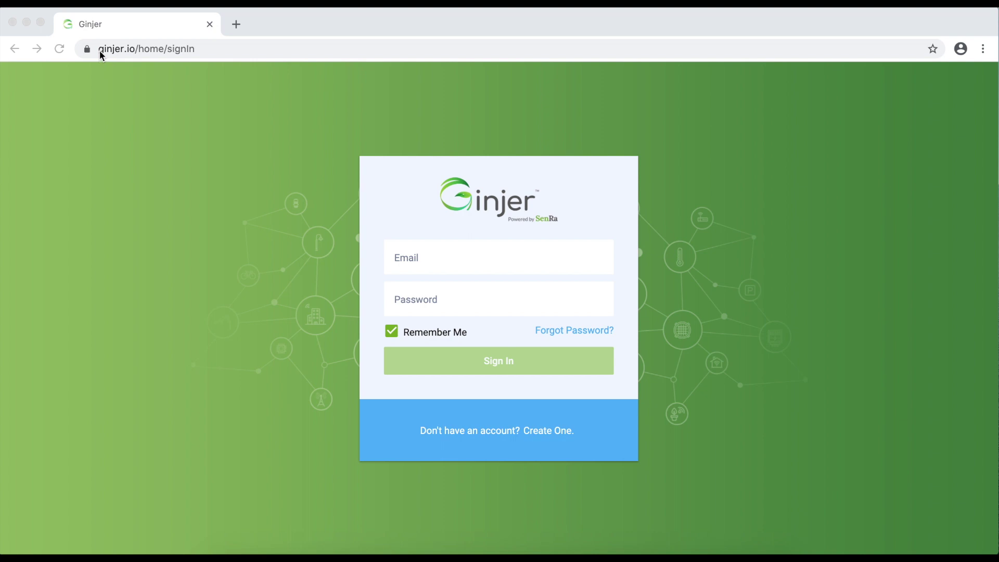
Go from the Ginjer sign-in page to the sign-up form with empty name, email and password fields.
{"action": "left_click", "coordinate": [133, 54]}
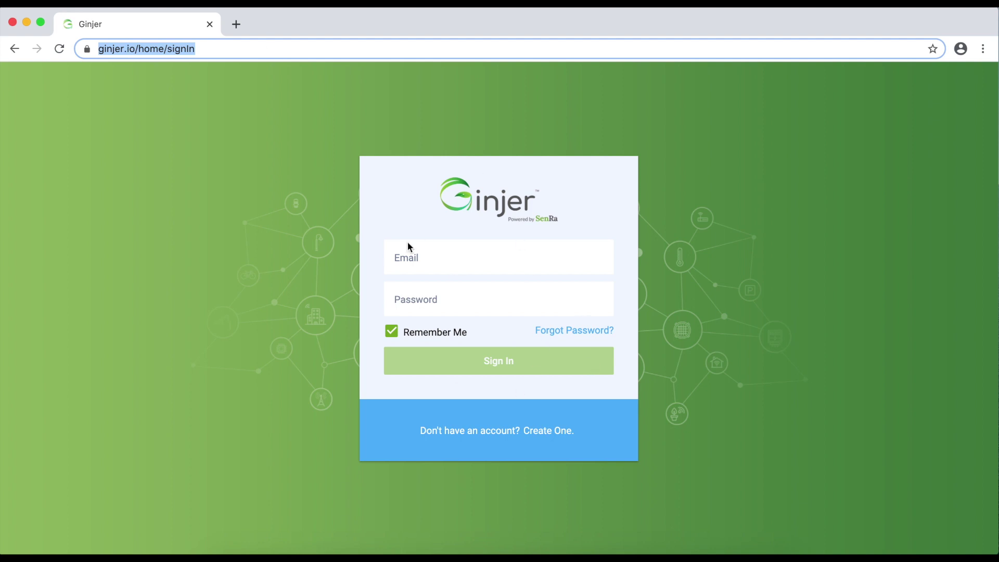
{"action": "left_click", "coordinate": [412, 264]}
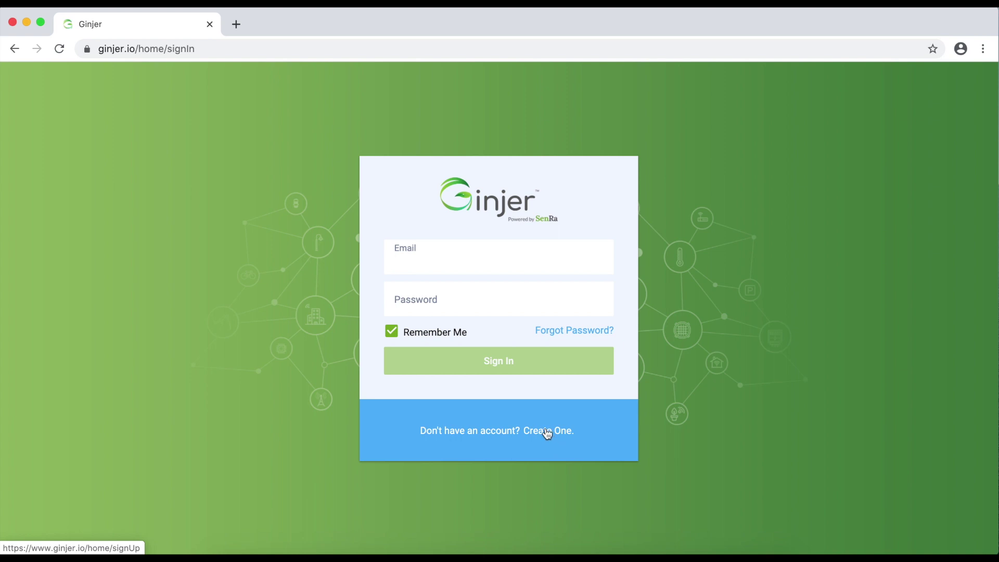
{"action": "left_click", "coordinate": [545, 432]}
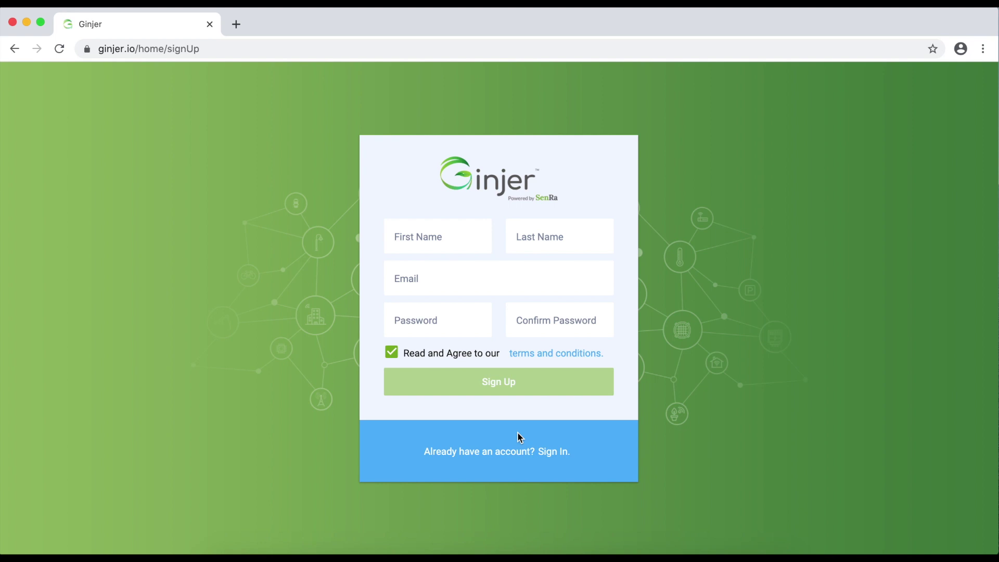
Return to the sign-in form and log in with the account email and password.
{"action": "left_click", "coordinate": [552, 452]}
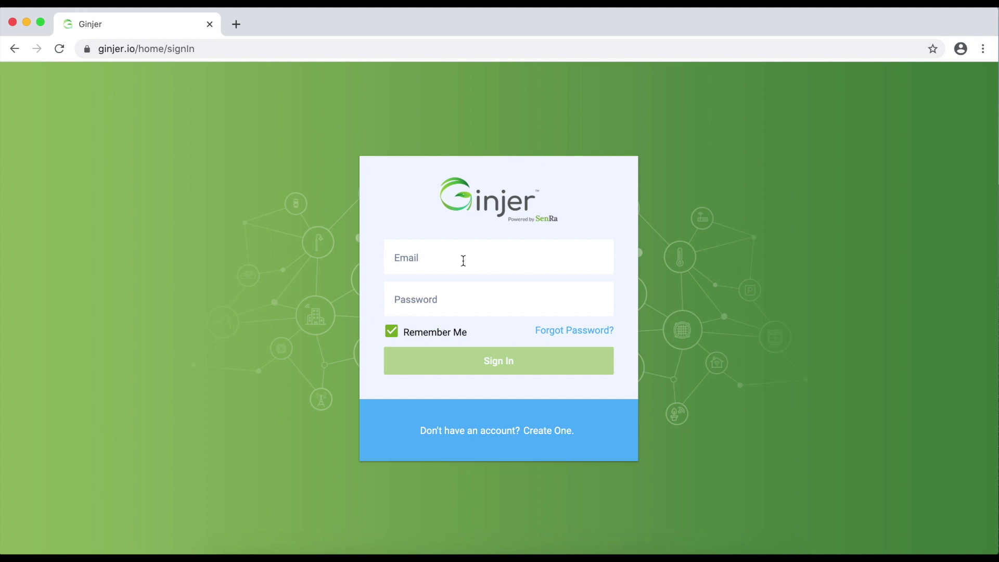
{"action": "left_click", "coordinate": [463, 260]}
{"action": "key", "text": "Tab"}
{"action": "type", "text": "•••••••••"}
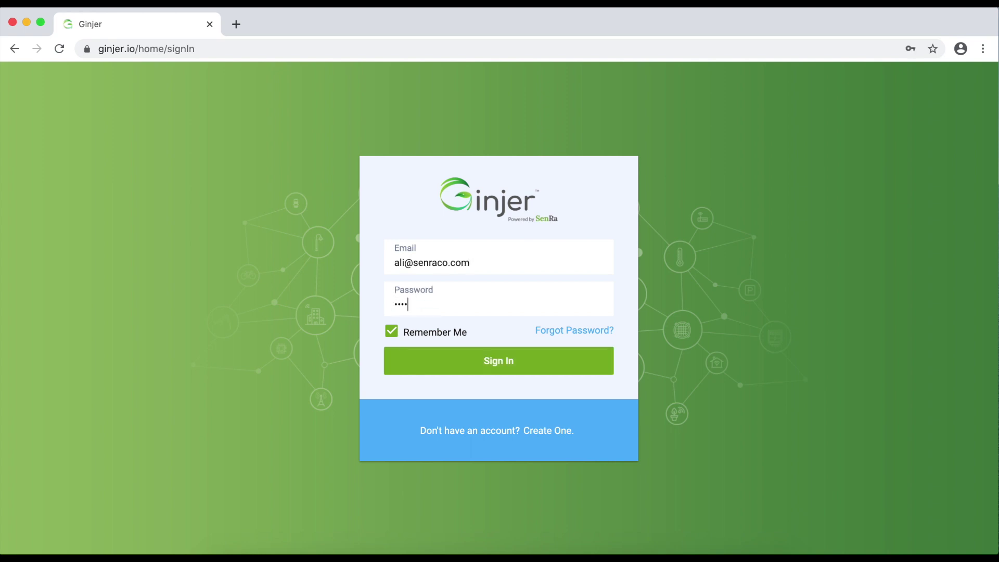
{"action": "type", "text": "••"}
{"action": "key", "text": "Return"}
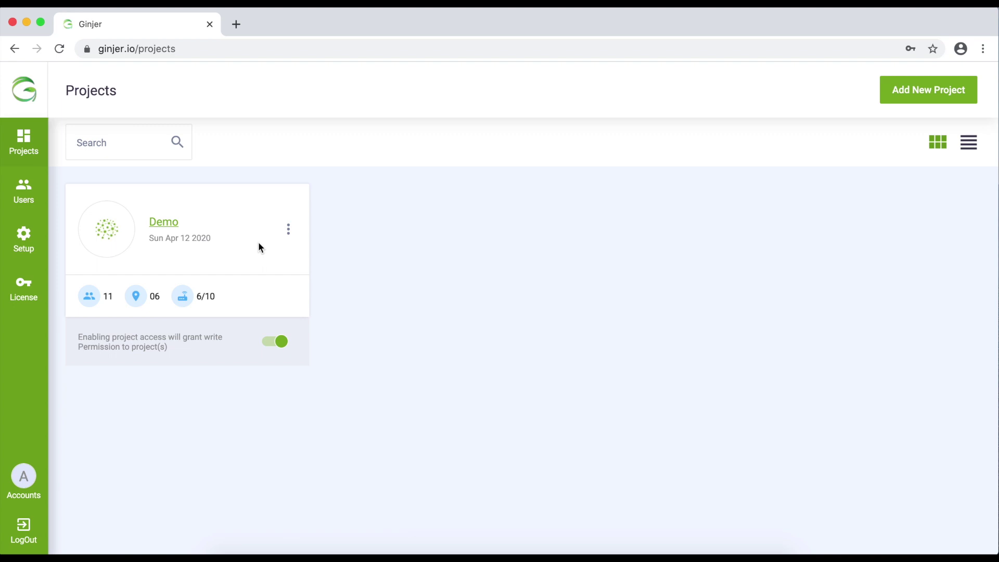
Open the Demo project and scroll through its waste bin, parking and temperature dashboard widgets.
{"action": "left_click", "coordinate": [173, 220]}
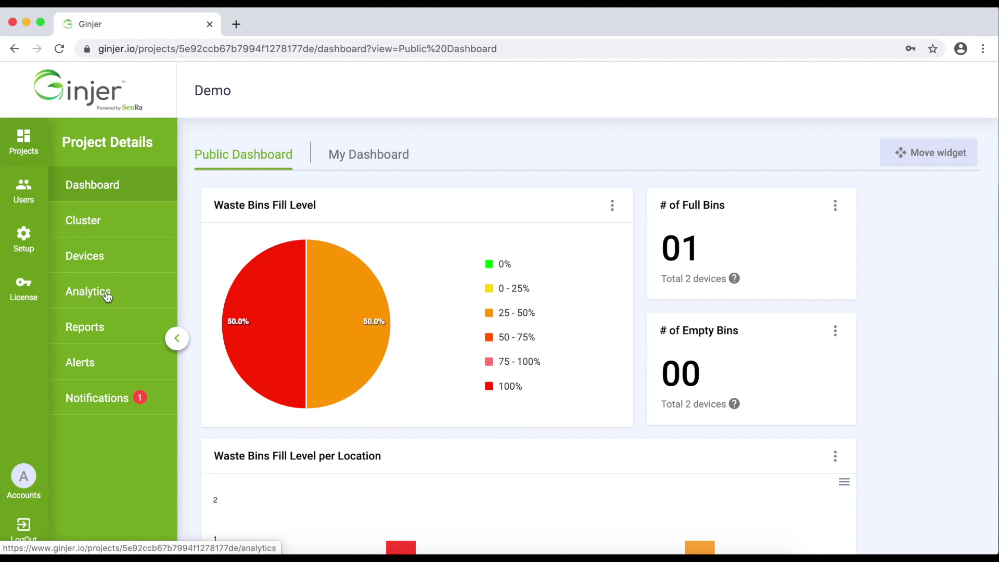
{"action": "mouse_move", "coordinate": [351, 387]}
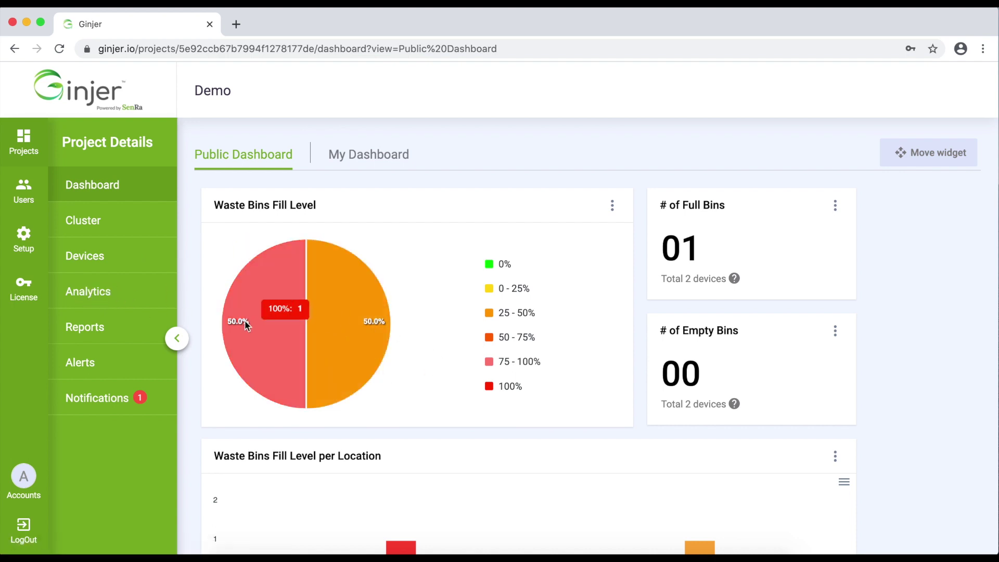
{"action": "scroll", "coordinate": [453, 374], "scroll_direction": "down", "scroll_amount": 15}
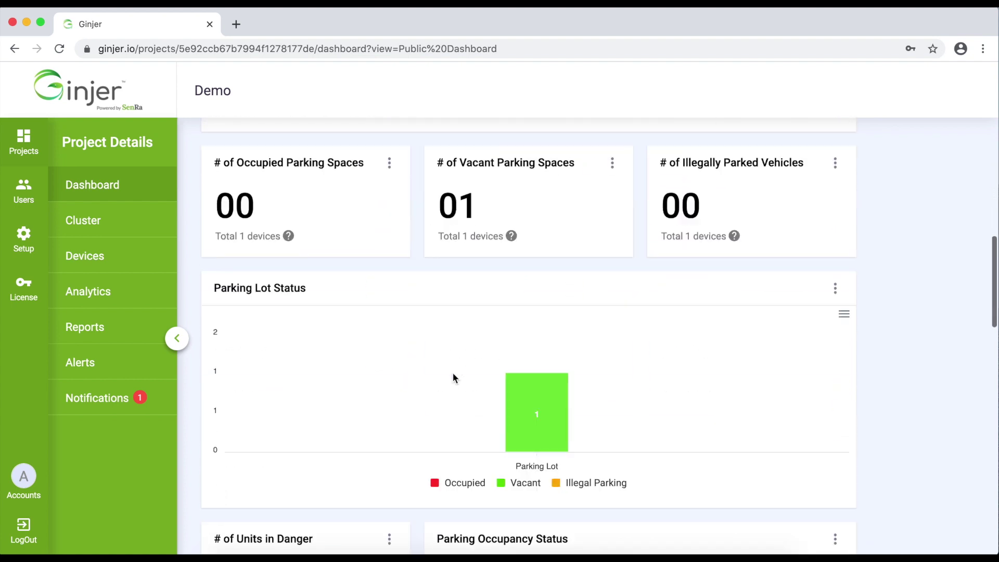
{"action": "scroll", "coordinate": [453, 374], "scroll_direction": "up", "scroll_amount": 15}
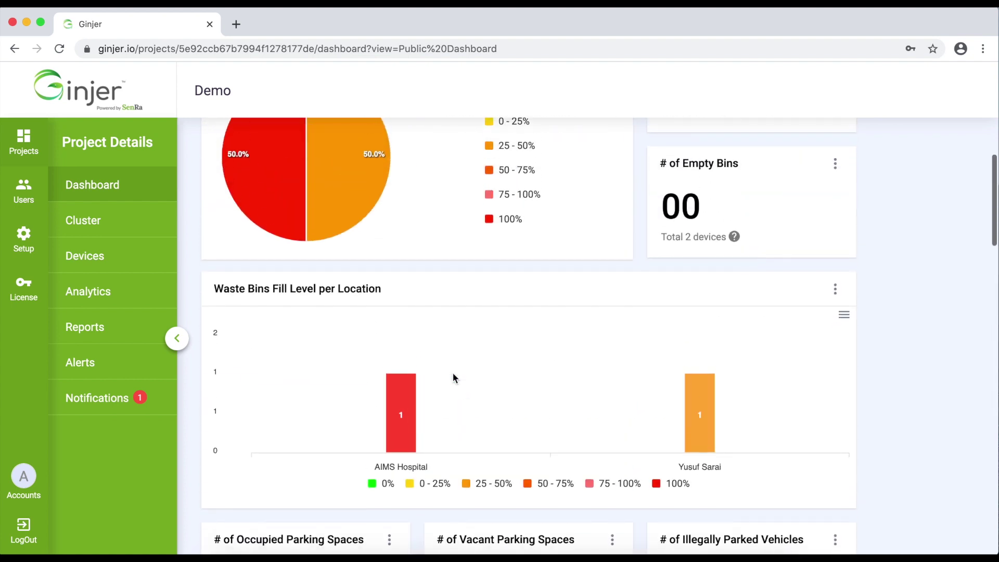
{"action": "scroll", "coordinate": [405, 384], "scroll_direction": "down", "scroll_amount": 15}
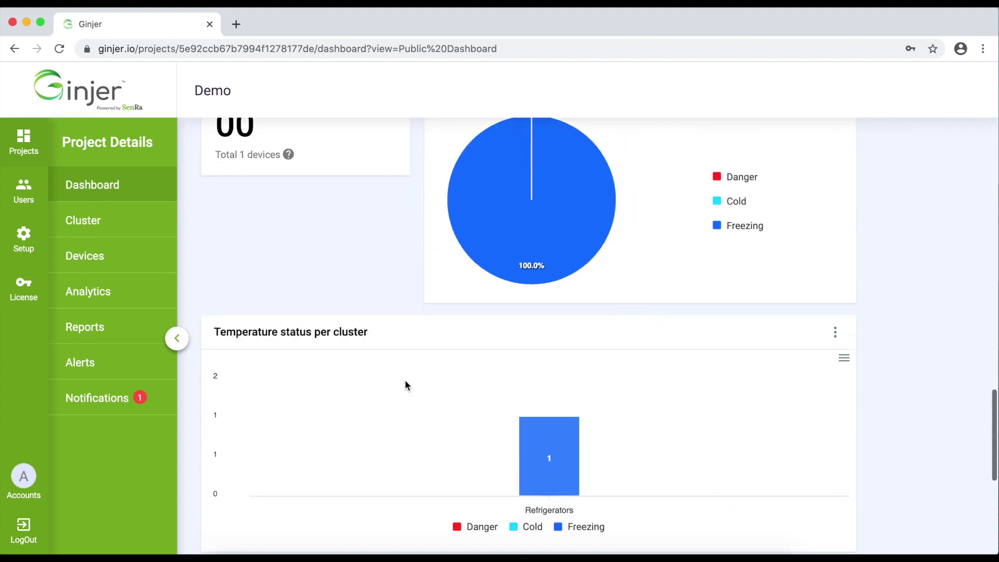
{"action": "scroll", "coordinate": [406, 386], "scroll_direction": "up", "scroll_amount": 15}
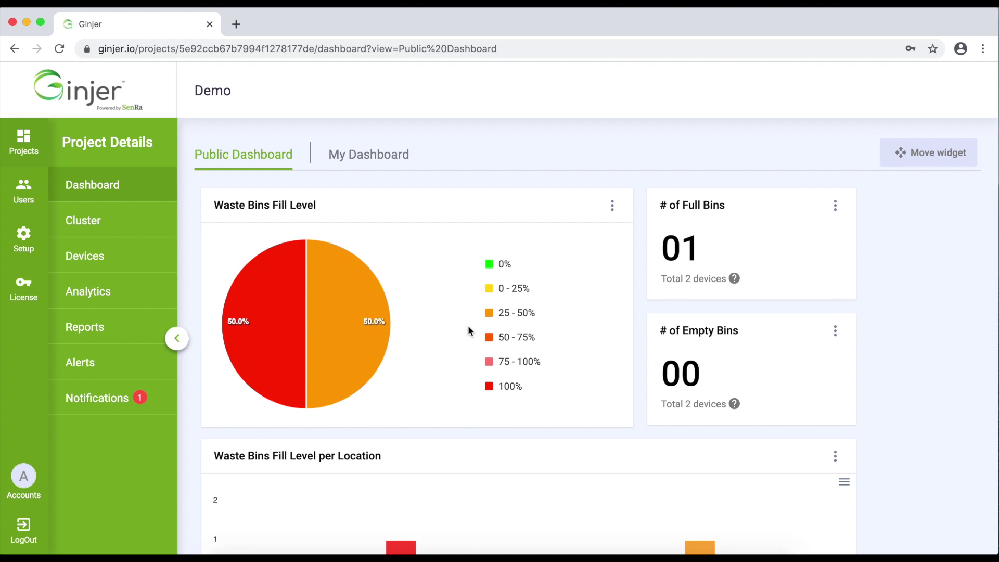
{"action": "scroll", "coordinate": [468, 326], "scroll_direction": "down", "scroll_amount": 15}
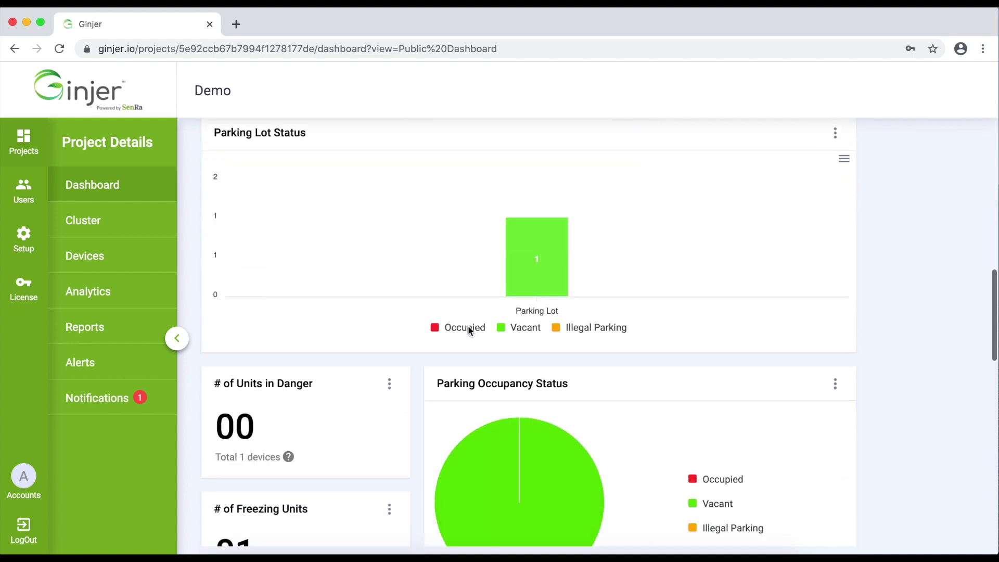
{"action": "scroll", "coordinate": [468, 326], "scroll_direction": "up", "scroll_amount": 15}
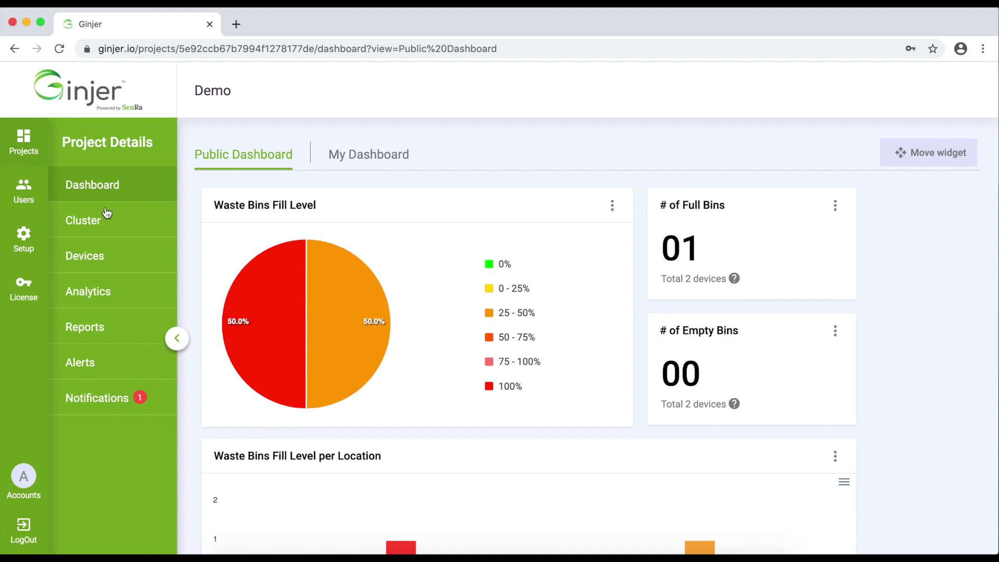
Show the Demo project's clusters on the map and open the Add New Cluster form.
{"action": "left_click", "coordinate": [92, 222]}
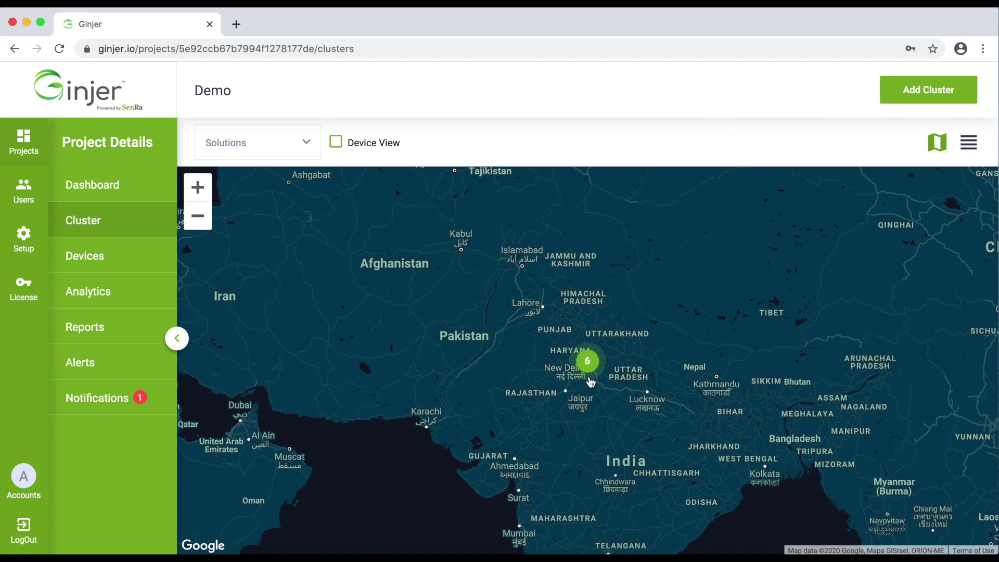
{"action": "left_click", "coordinate": [925, 92]}
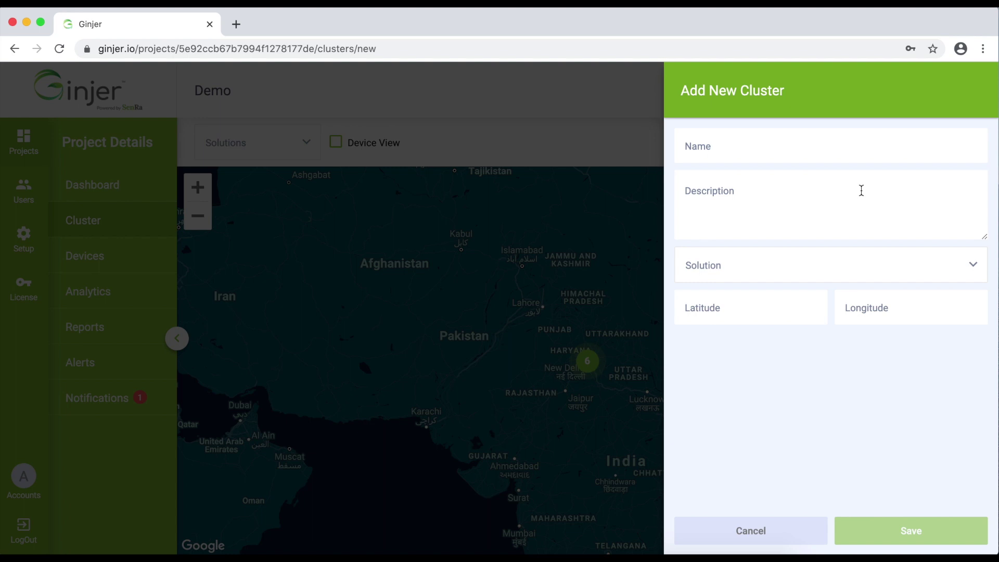
{"action": "left_click", "coordinate": [716, 308]}
{"action": "left_click", "coordinate": [885, 311]}
{"action": "left_click", "coordinate": [738, 319]}
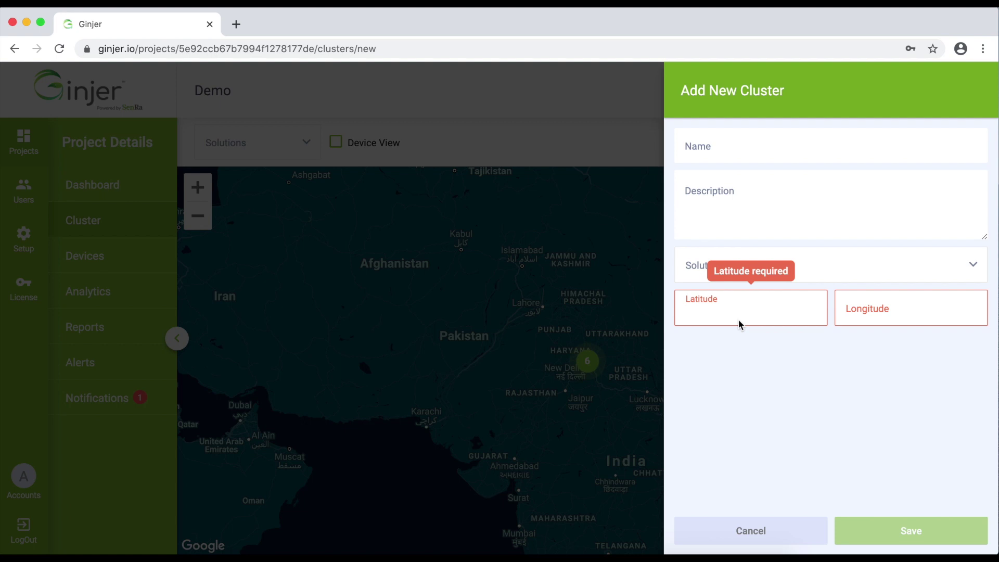
{"action": "left_click", "coordinate": [745, 259]}
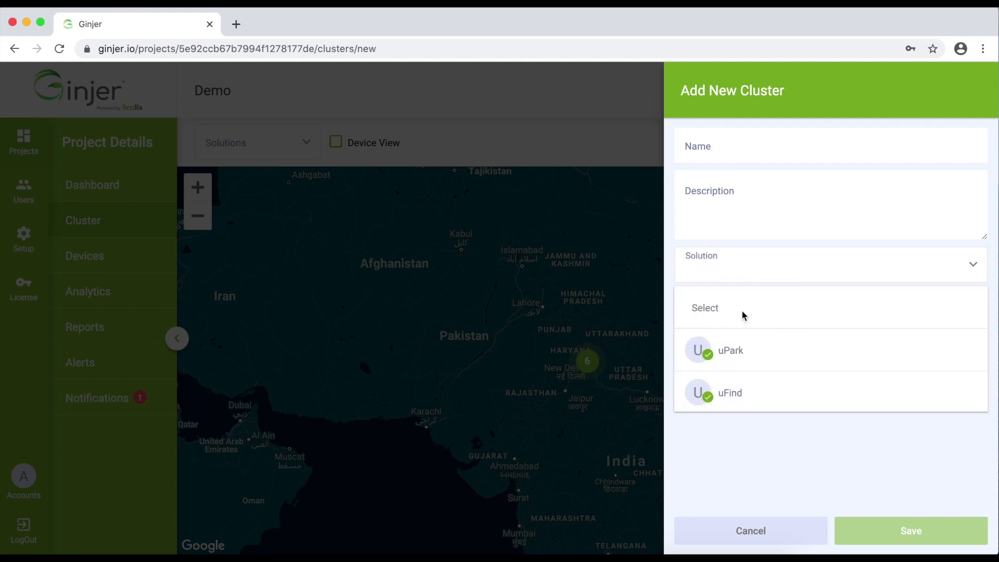
{"action": "scroll", "coordinate": [744, 391], "scroll_direction": "down", "scroll_amount": 3}
{"action": "scroll", "coordinate": [745, 393], "scroll_direction": "up", "scroll_amount": 3}
{"action": "scroll", "coordinate": [738, 373], "scroll_direction": "down", "scroll_amount": 2}
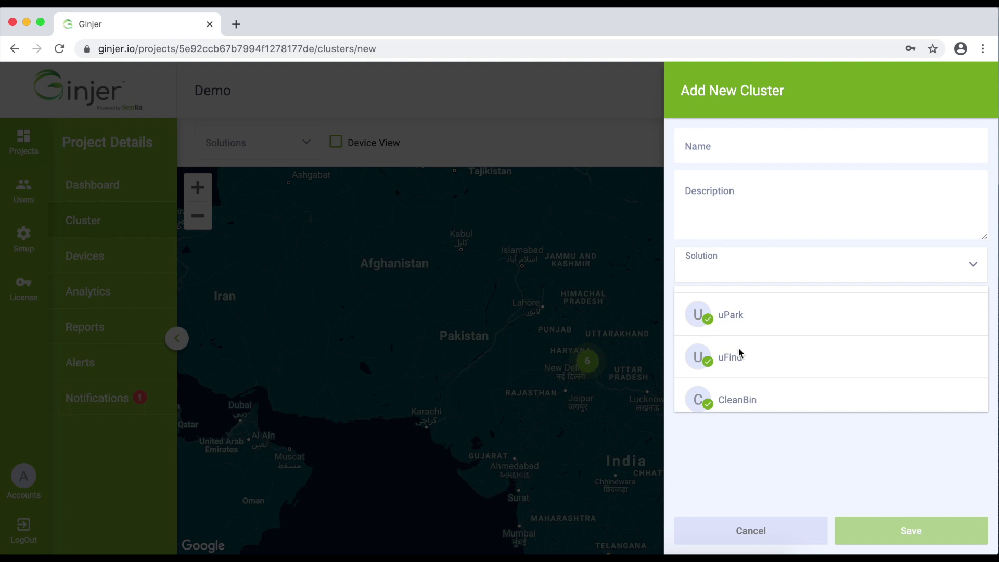
{"action": "scroll", "coordinate": [752, 369], "scroll_direction": "down", "scroll_amount": 5}
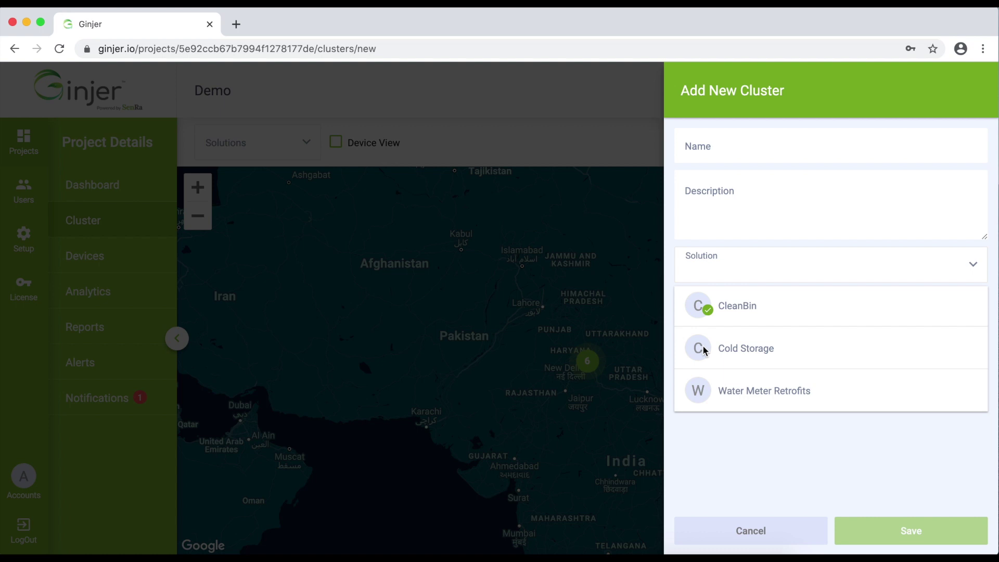
{"action": "scroll", "coordinate": [728, 345], "scroll_direction": "up", "scroll_amount": 5}
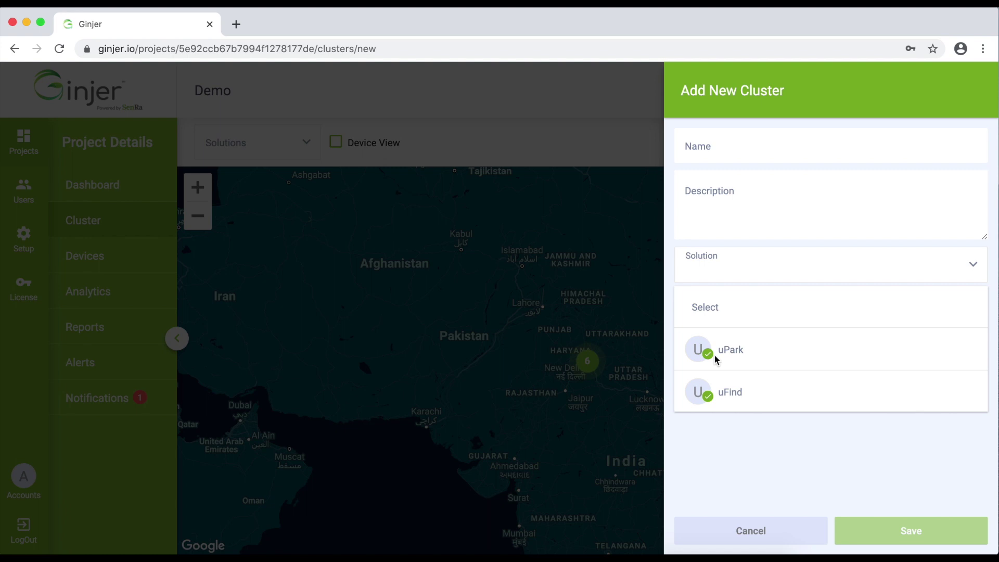
{"action": "left_click", "coordinate": [756, 466]}
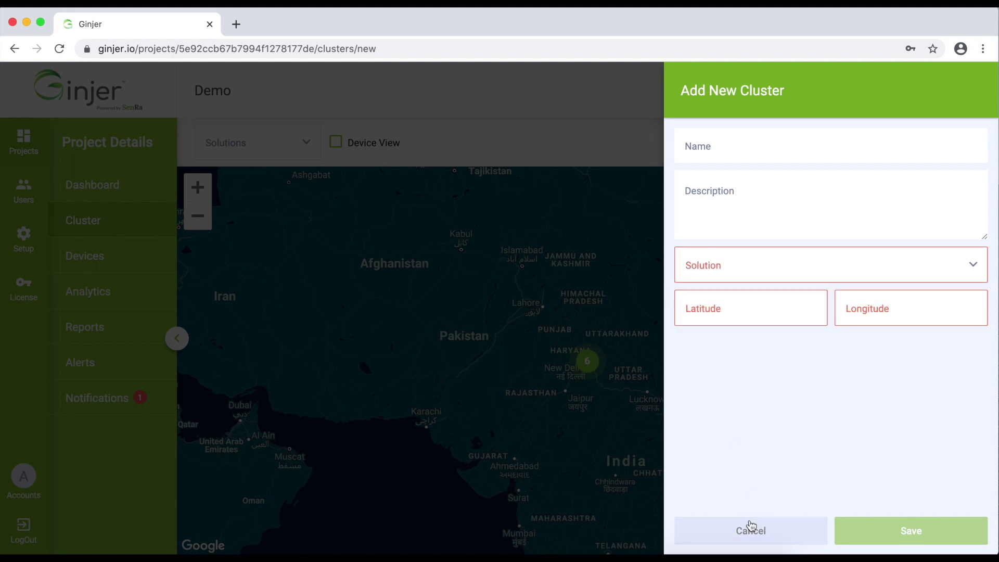
{"action": "left_click", "coordinate": [751, 528]}
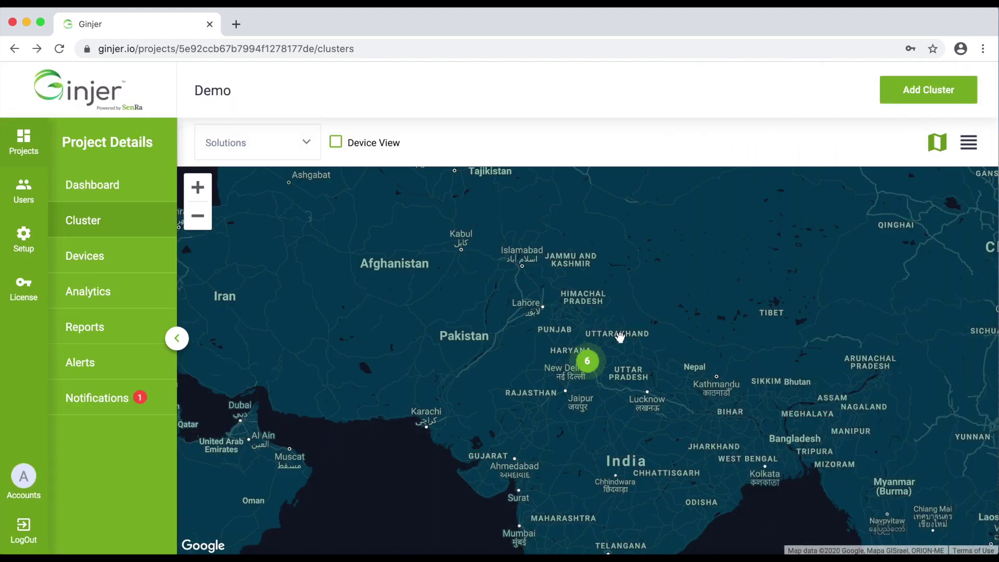
{"action": "left_click", "coordinate": [969, 142]}
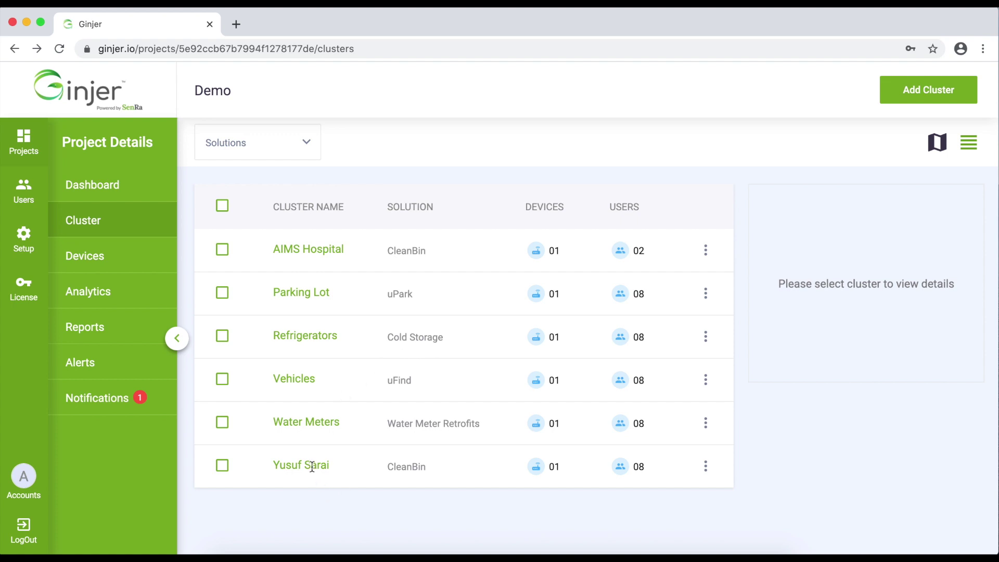
Filter the cluster table to the CleanBin solution.
{"action": "left_click", "coordinate": [306, 155]}
{"action": "scroll", "coordinate": [258, 273], "scroll_direction": "down", "scroll_amount": 3}
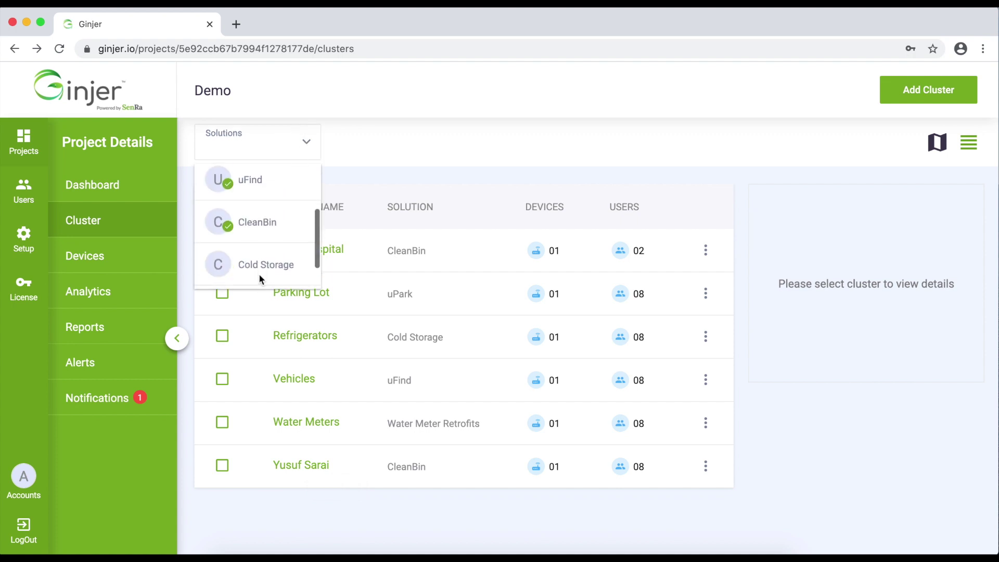
{"action": "left_click", "coordinate": [259, 222]}
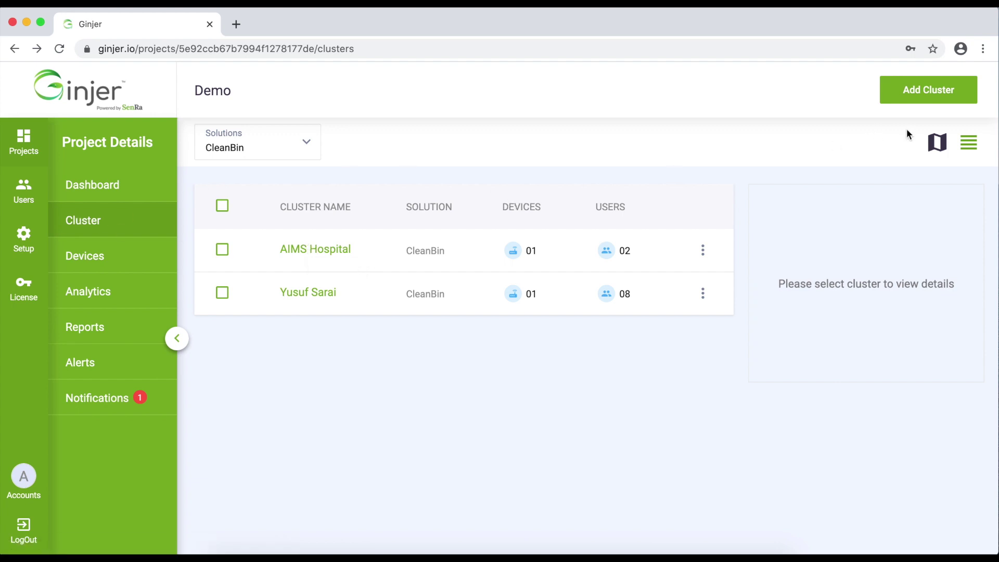
Switch to the map and expand CleanBin to show AIMS Hospital's fill, temperature and battery counts.
{"action": "left_click", "coordinate": [937, 142]}
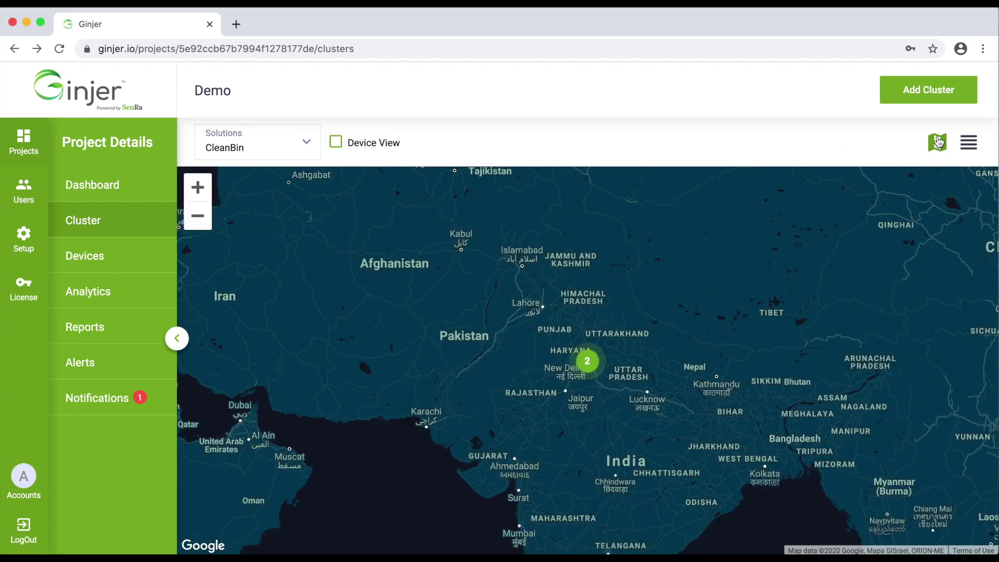
{"action": "left_click", "coordinate": [592, 367]}
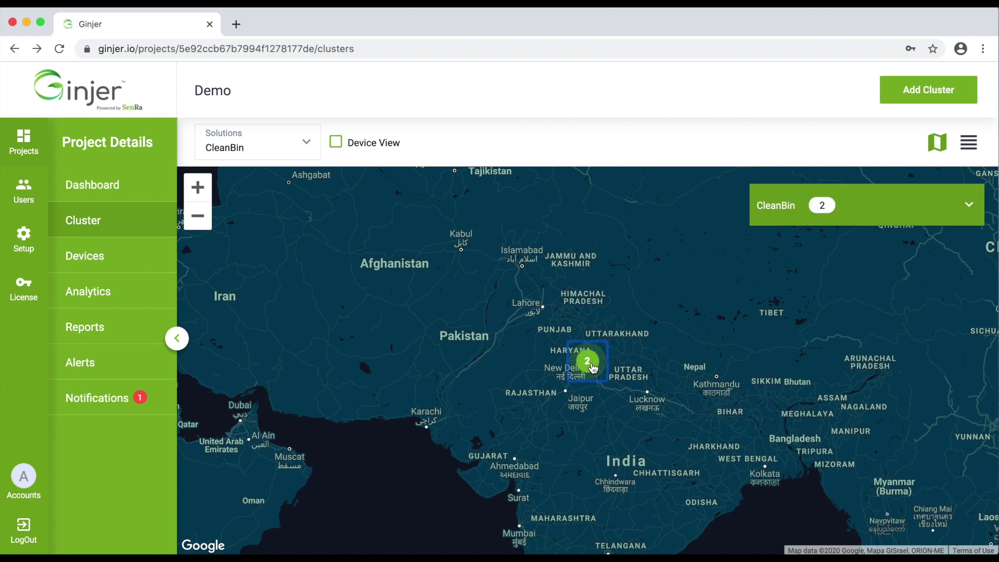
{"action": "left_click", "coordinate": [969, 207]}
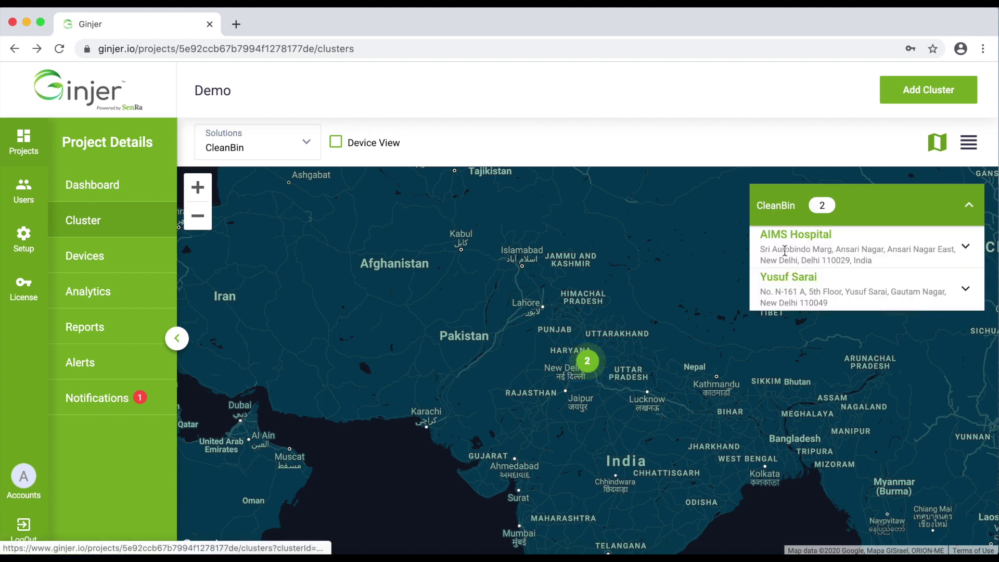
{"action": "left_click", "coordinate": [965, 246]}
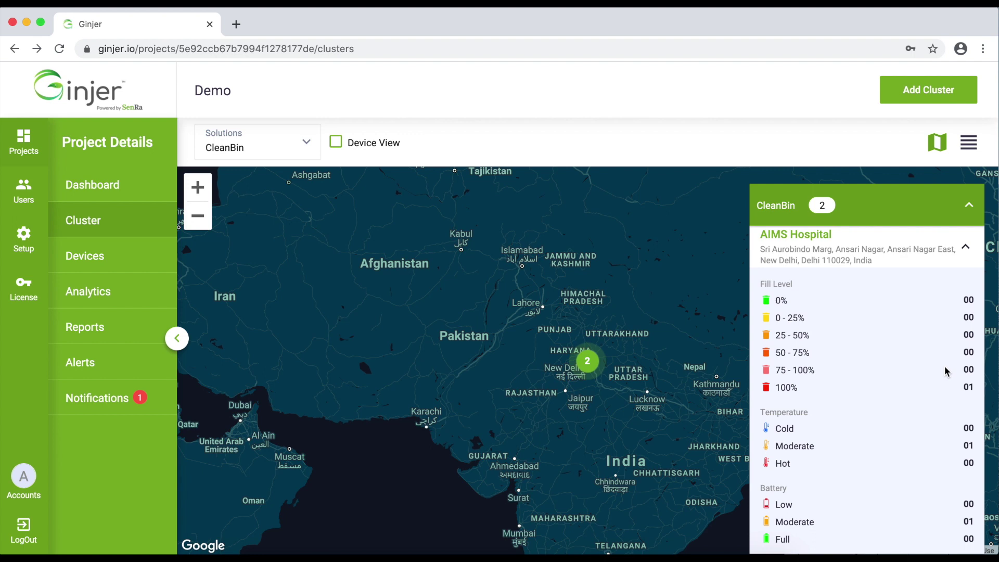
{"action": "scroll", "coordinate": [946, 371], "scroll_direction": "down", "scroll_amount": 1}
{"action": "left_click", "coordinate": [965, 532]}
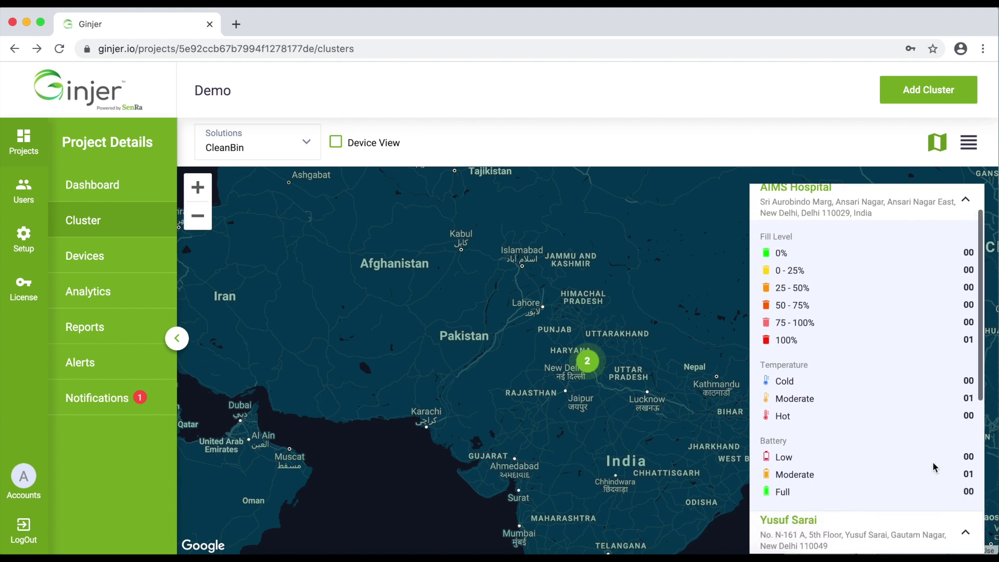
{"action": "scroll", "coordinate": [934, 466], "scroll_direction": "down", "scroll_amount": 3}
{"action": "scroll", "coordinate": [934, 465], "scroll_direction": "down", "scroll_amount": 3}
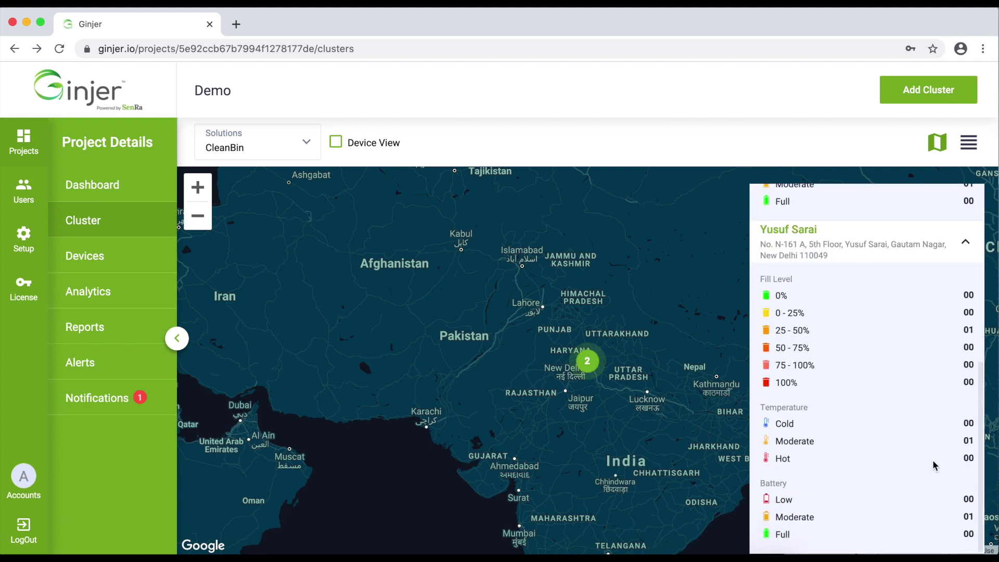
{"action": "scroll", "coordinate": [798, 335], "scroll_direction": "up", "scroll_amount": 3}
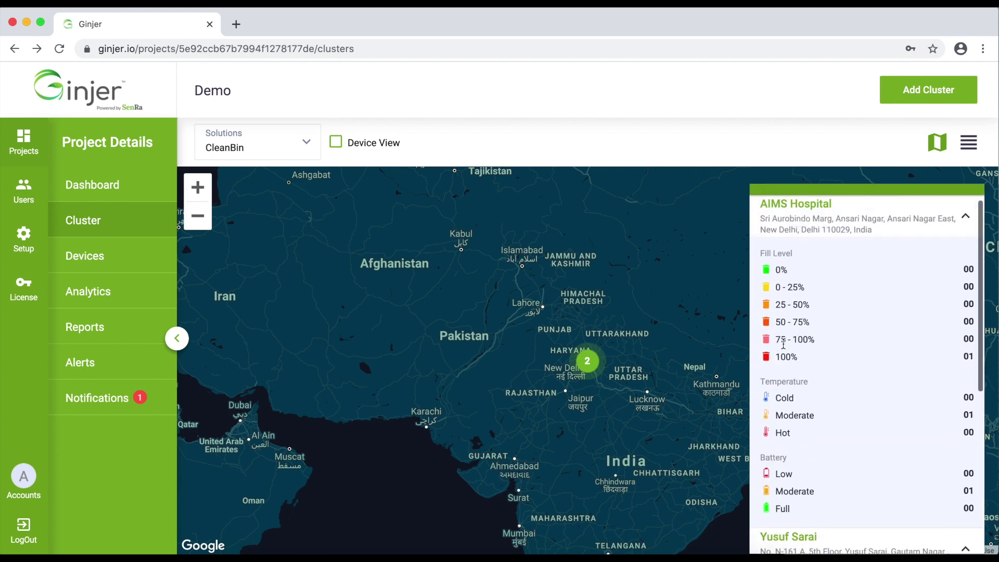
{"action": "double_click", "coordinate": [970, 357]}
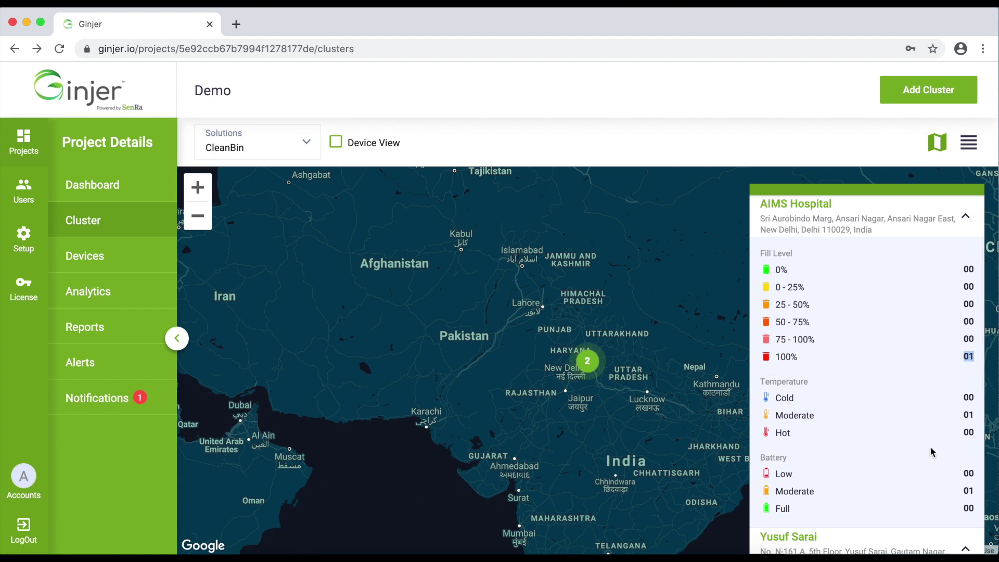
{"action": "scroll", "coordinate": [931, 448], "scroll_direction": "down", "scroll_amount": 5}
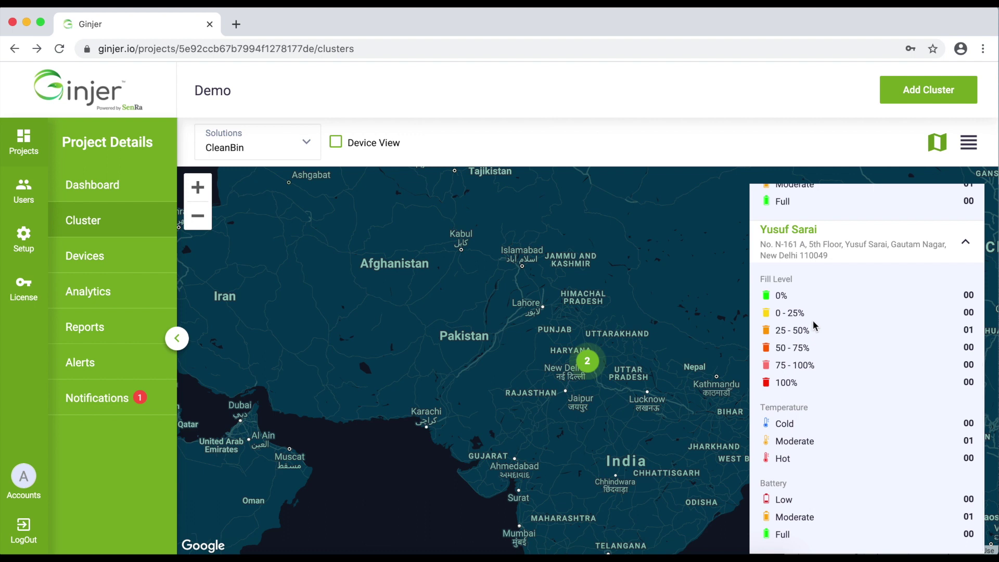
{"action": "double_click", "coordinate": [970, 330]}
{"action": "left_click", "coordinate": [586, 362]}
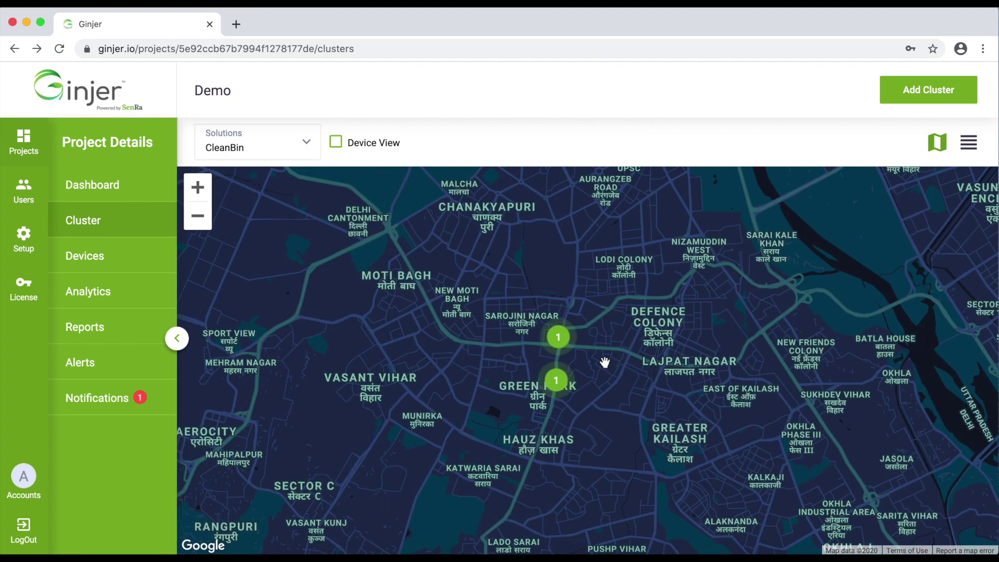
Zoom further into Delhi and switch the map to individual device markers.
{"action": "scroll", "coordinate": [604, 363], "scroll_direction": "up", "scroll_amount": 3}
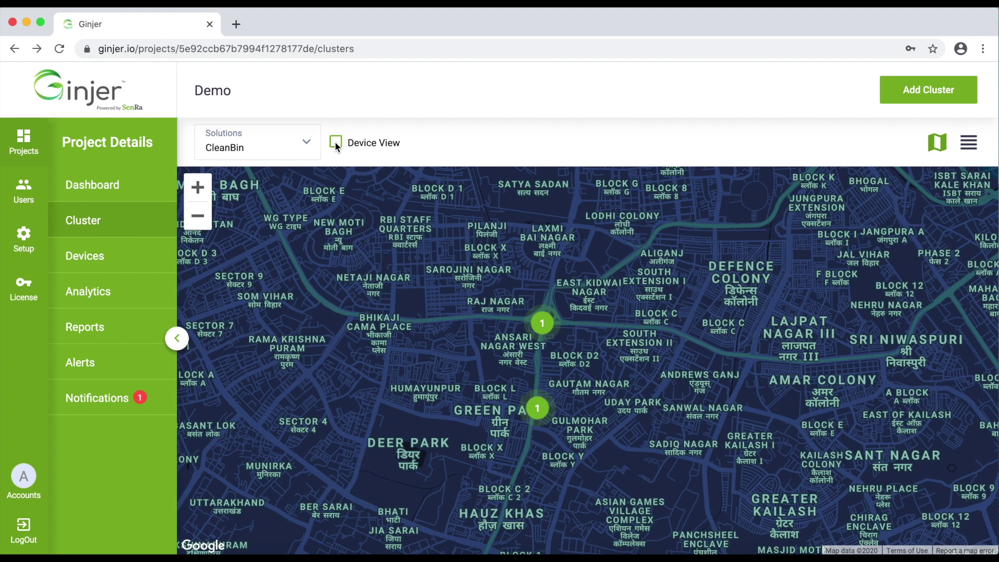
{"action": "left_click", "coordinate": [335, 144]}
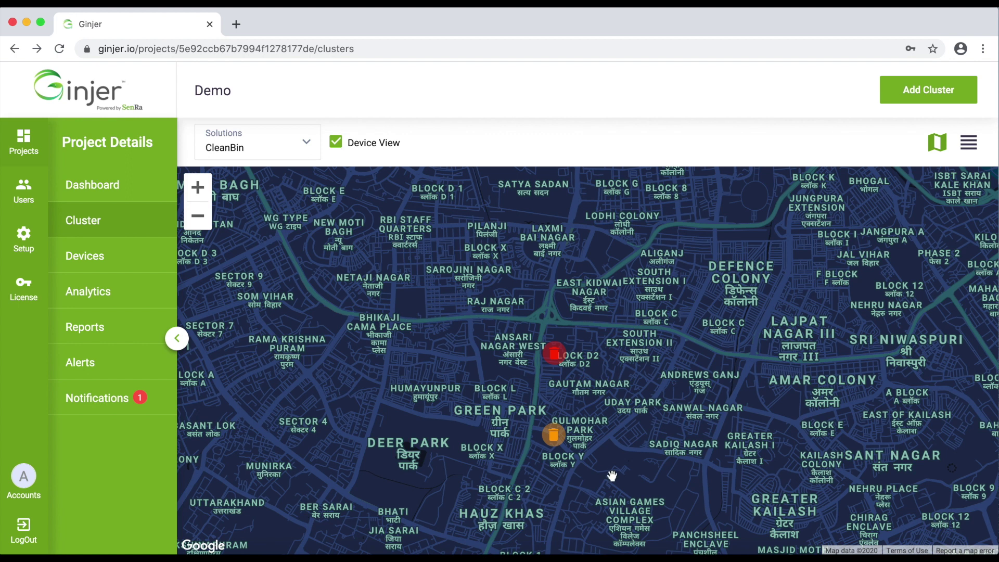
Centre the map on the red bin and check Waste Bin 2's readings.
{"action": "left_click_drag", "start_coordinate": [613, 472], "coordinate": [613, 435]}
{"action": "scroll", "coordinate": [615, 434], "scroll_direction": "up", "scroll_amount": 2}
{"action": "left_click_drag", "start_coordinate": [531, 300], "coordinate": [610, 411]}
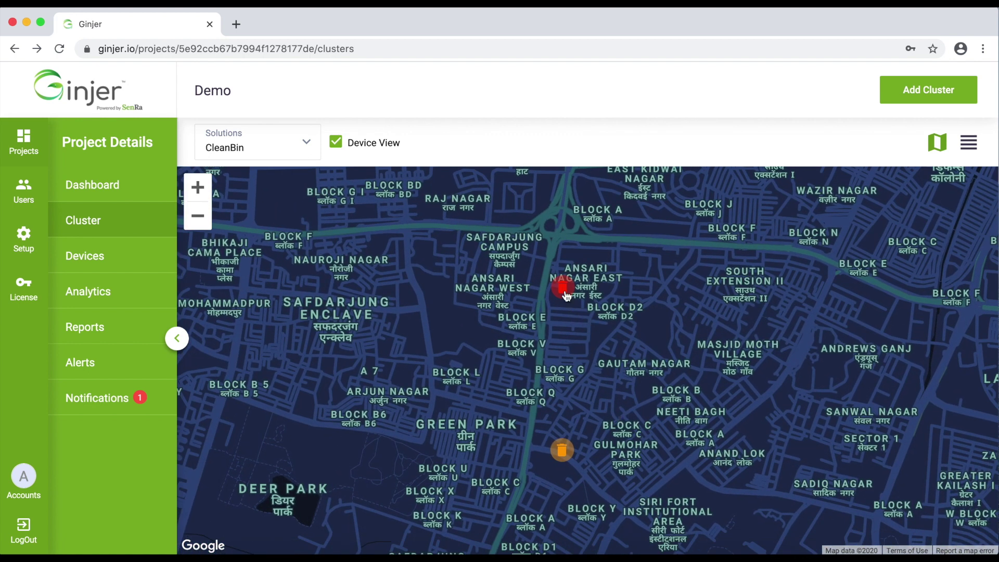
{"action": "left_click", "coordinate": [566, 290]}
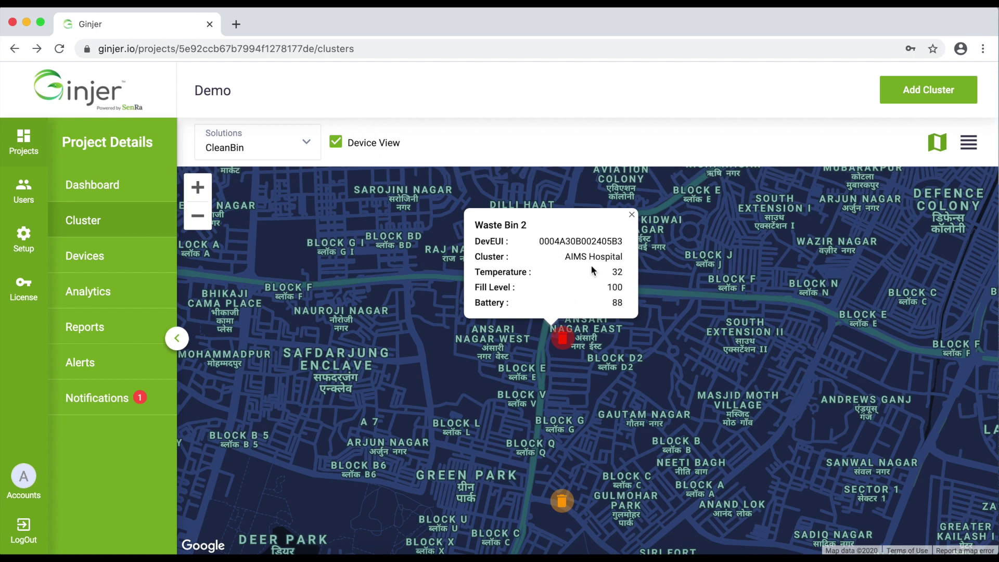
{"action": "left_click", "coordinate": [633, 215]}
Open the Demo project's six-device list and the Add New Device form.
{"action": "left_click_drag", "start_coordinate": [579, 457], "coordinate": [577, 421]}
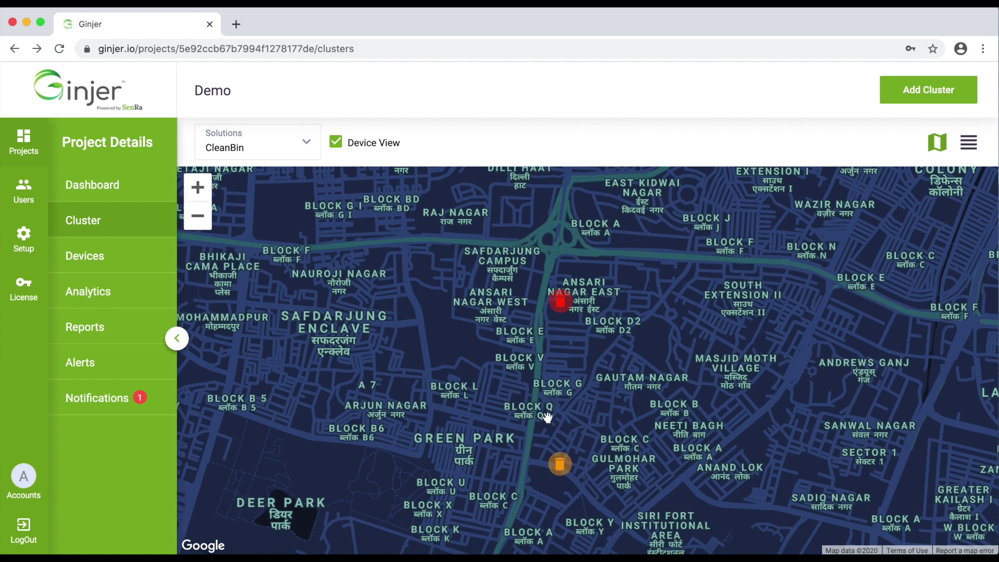
{"action": "left_click", "coordinate": [97, 255]}
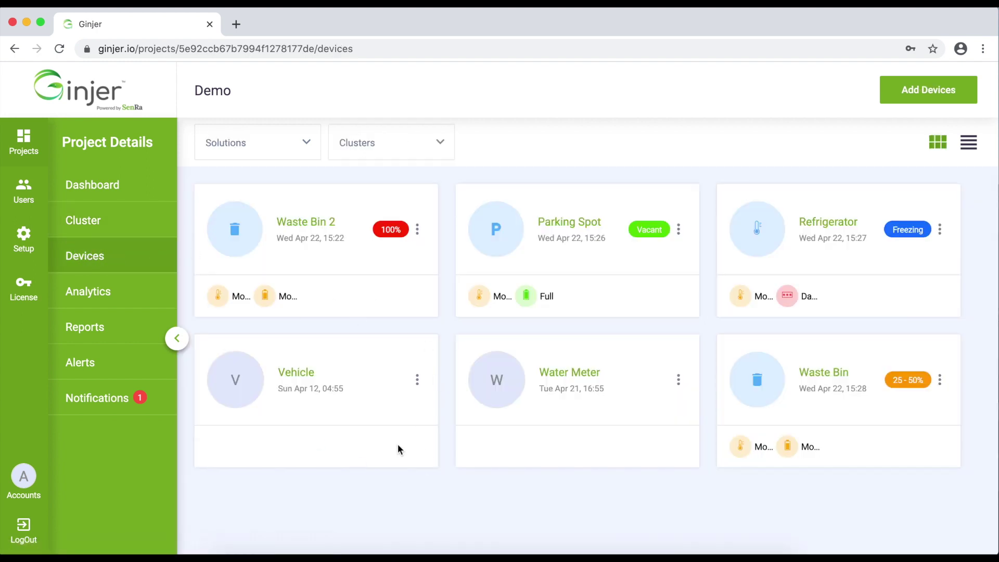
{"action": "left_click", "coordinate": [900, 96]}
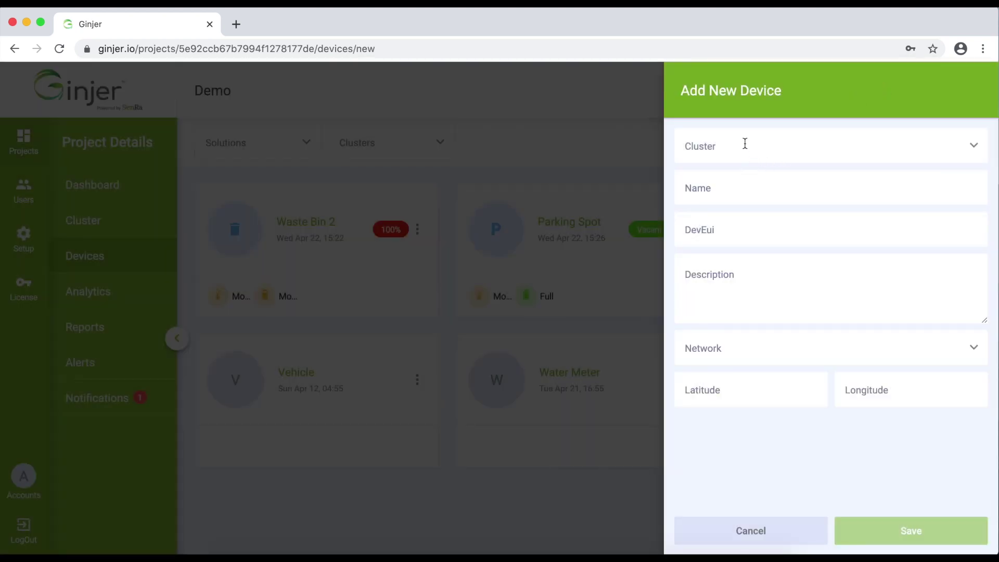
{"action": "left_click", "coordinate": [973, 150]}
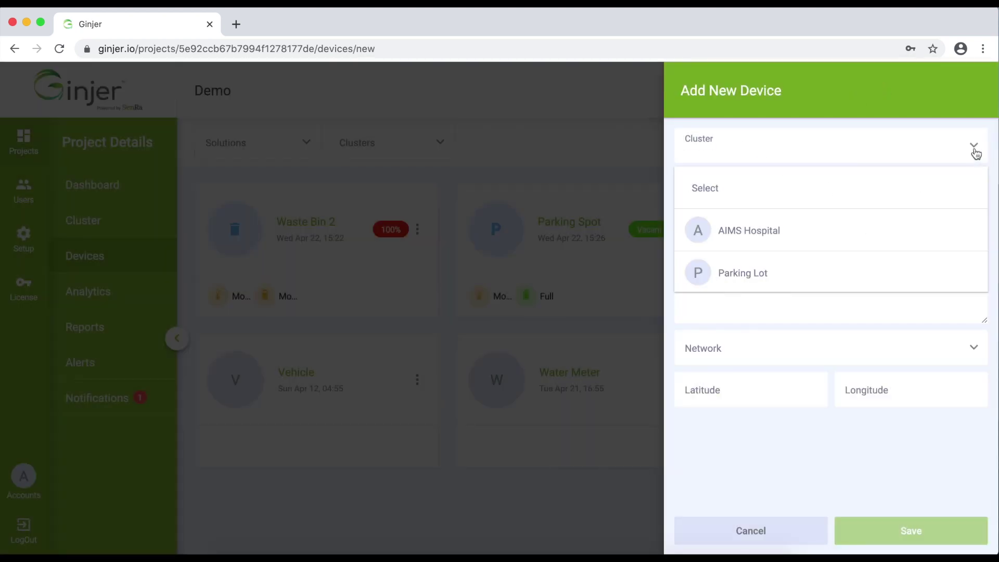
{"action": "left_click", "coordinate": [728, 466]}
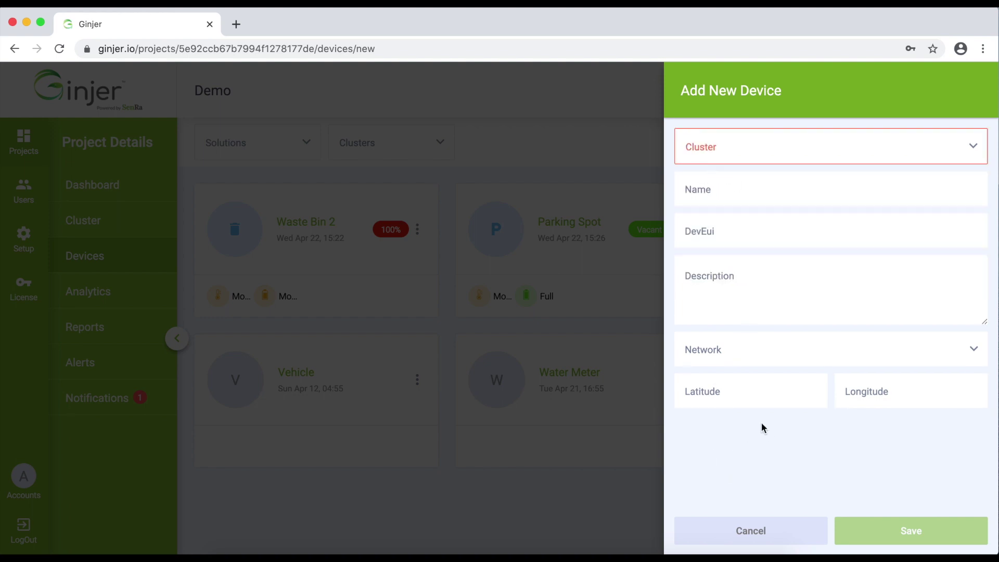
{"action": "left_click", "coordinate": [778, 350]}
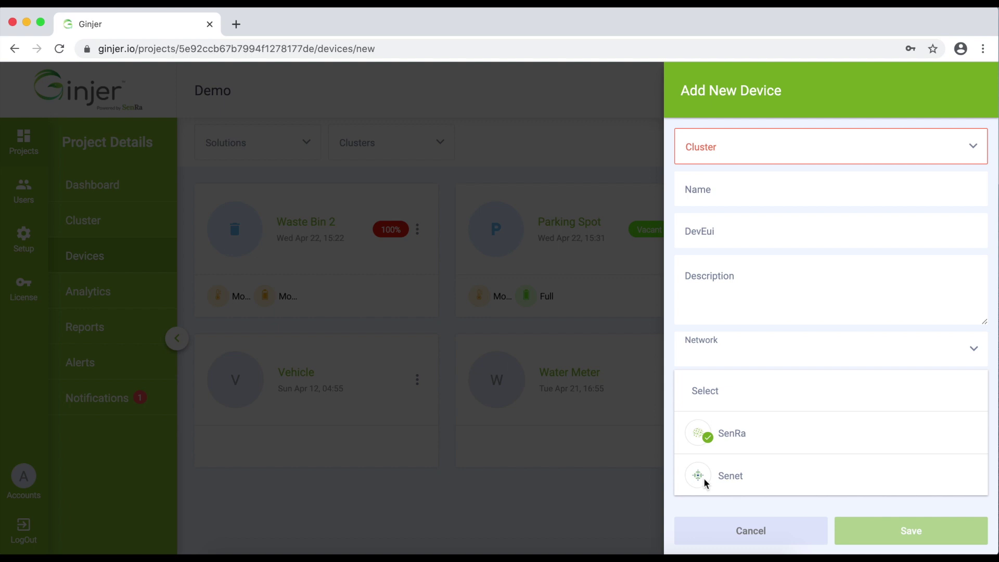
{"action": "left_click", "coordinate": [735, 479]}
{"action": "left_click", "coordinate": [733, 358]}
{"action": "left_click", "coordinate": [733, 434]}
{"action": "left_click", "coordinate": [712, 401]}
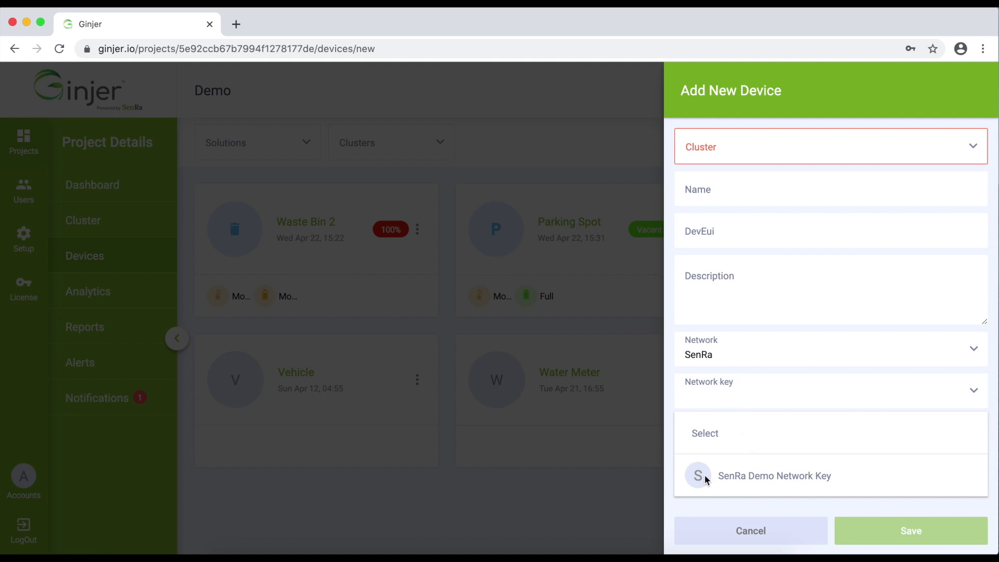
{"action": "left_click", "coordinate": [714, 509]}
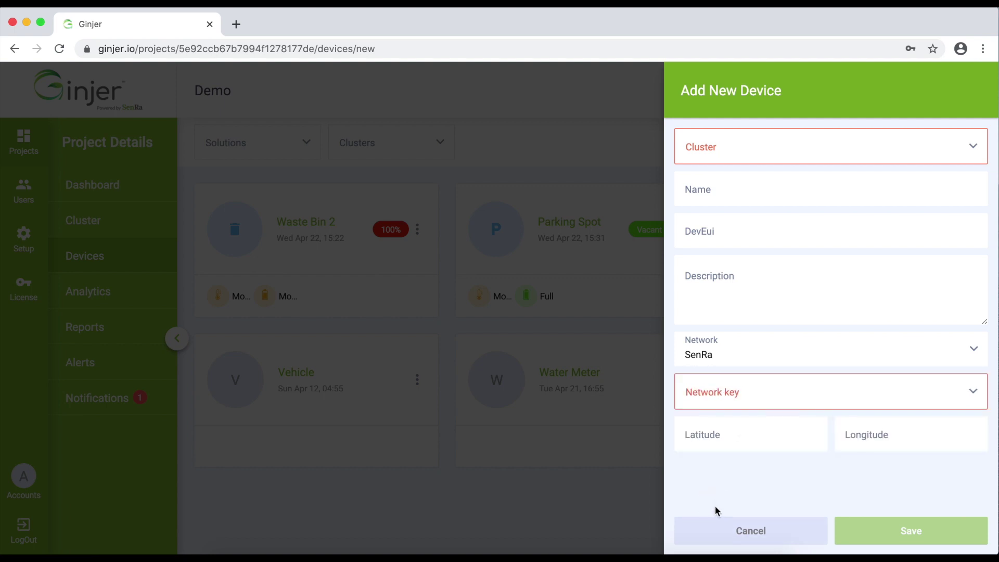
{"action": "left_click", "coordinate": [747, 529]}
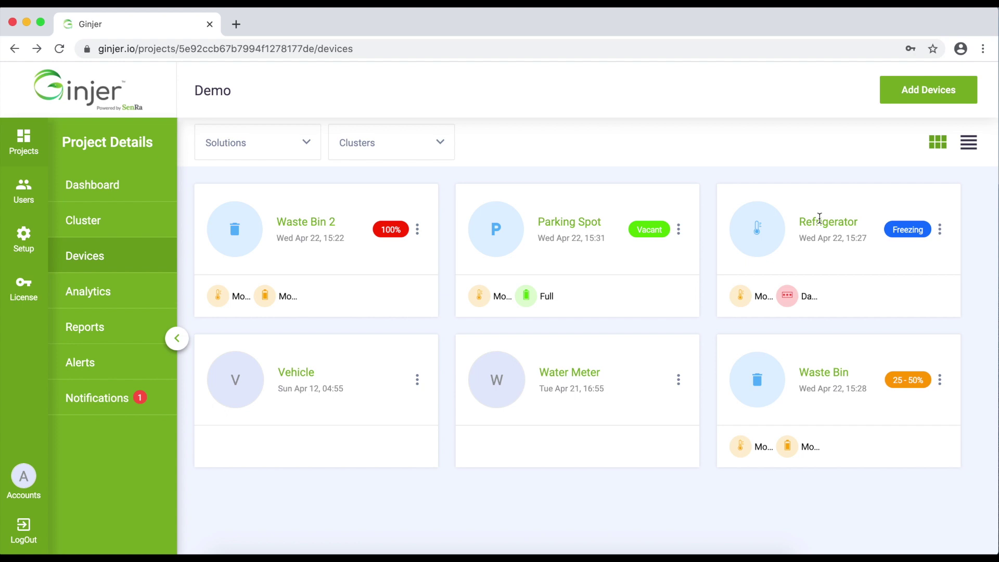
{"action": "left_click", "coordinate": [968, 142]}
{"action": "left_click", "coordinate": [933, 142]}
{"action": "left_click", "coordinate": [94, 297]}
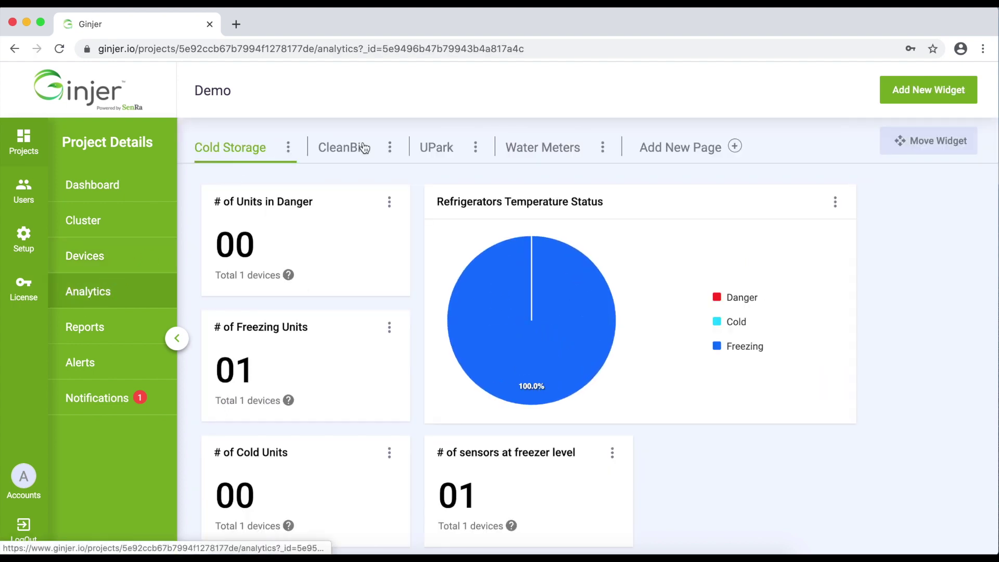
{"action": "left_click", "coordinate": [903, 93]}
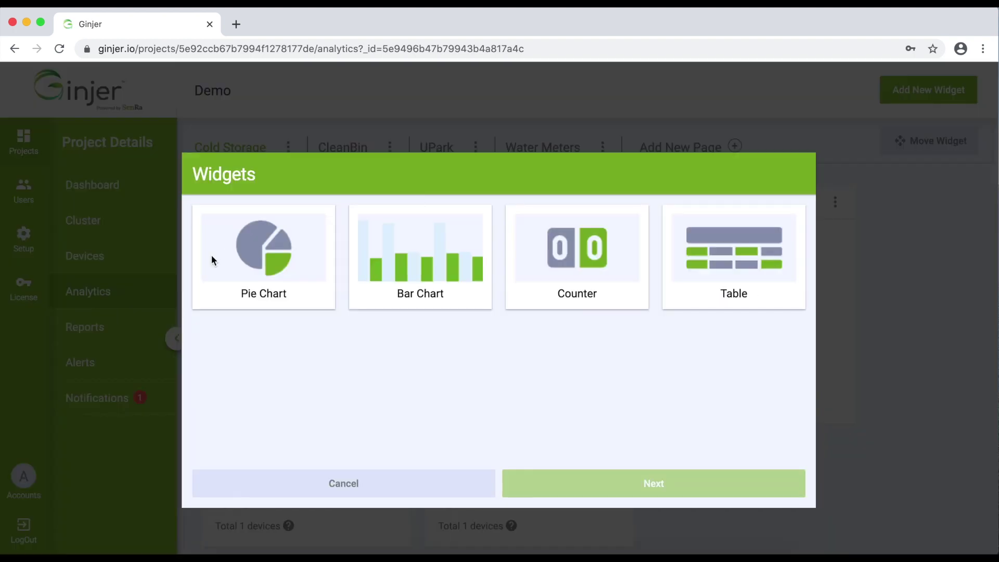
{"action": "left_click", "coordinate": [297, 284]}
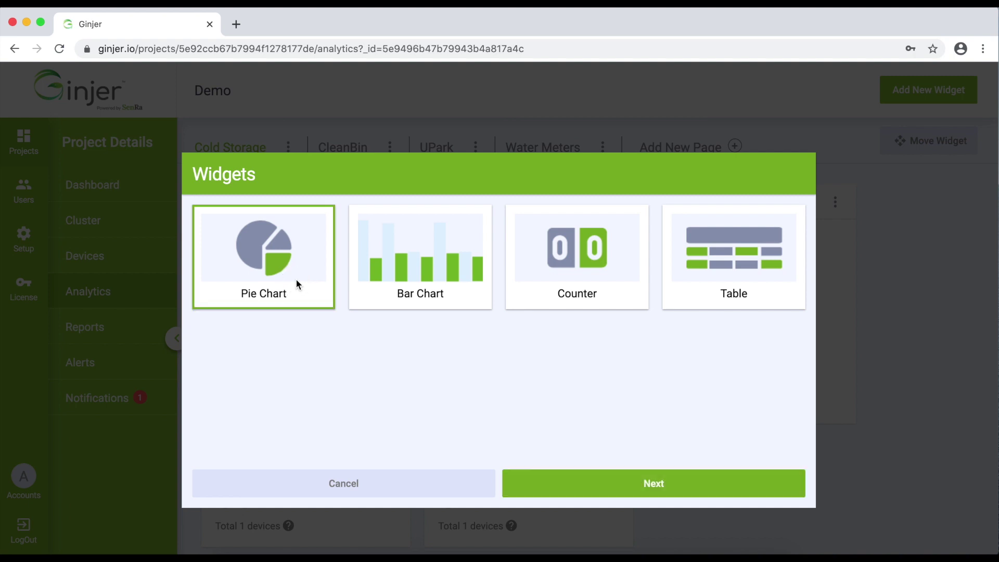
{"action": "left_click", "coordinate": [653, 480]}
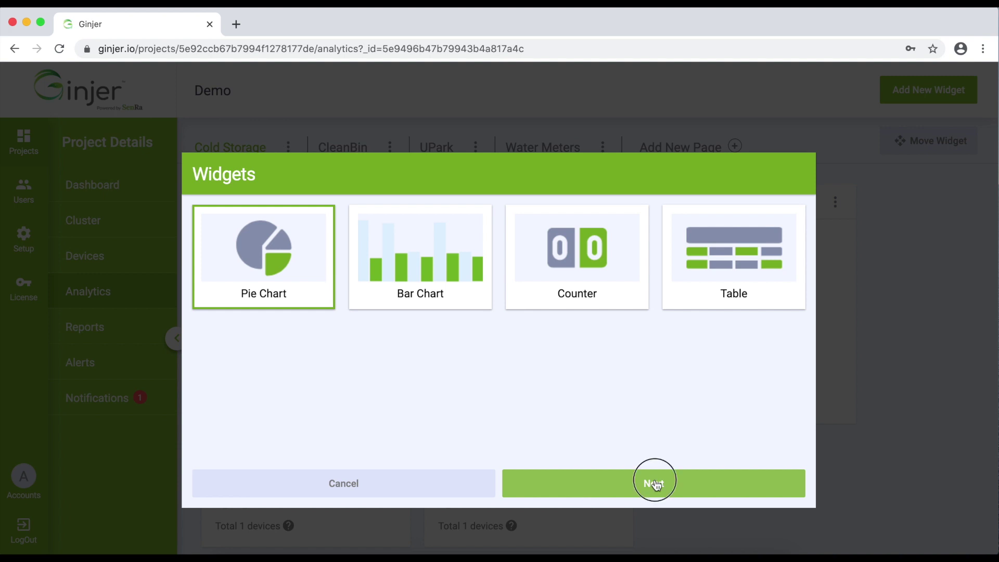
{"action": "left_click", "coordinate": [413, 478]}
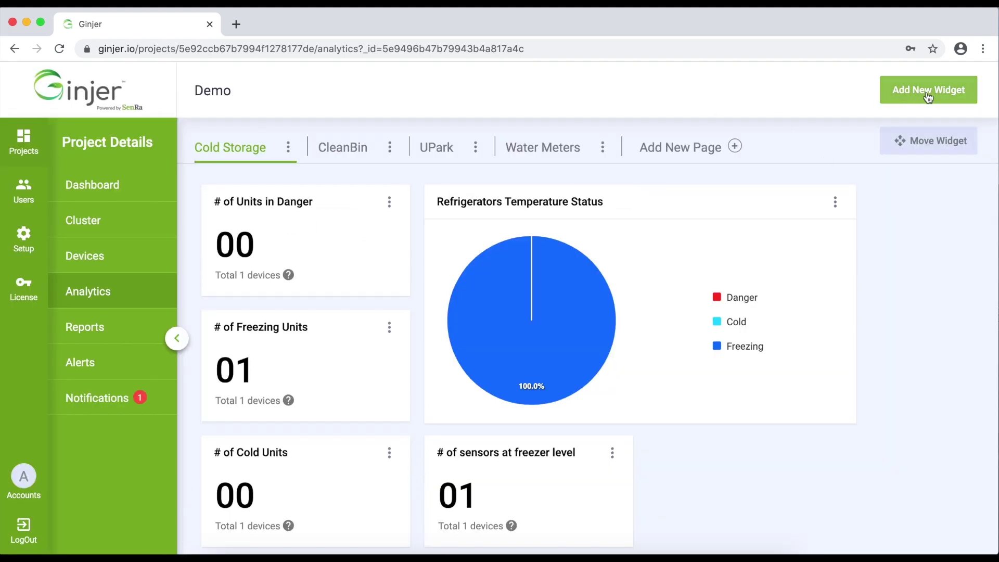
{"action": "left_click", "coordinate": [930, 93]}
{"action": "left_click", "coordinate": [431, 271]}
{"action": "left_click", "coordinate": [602, 489]}
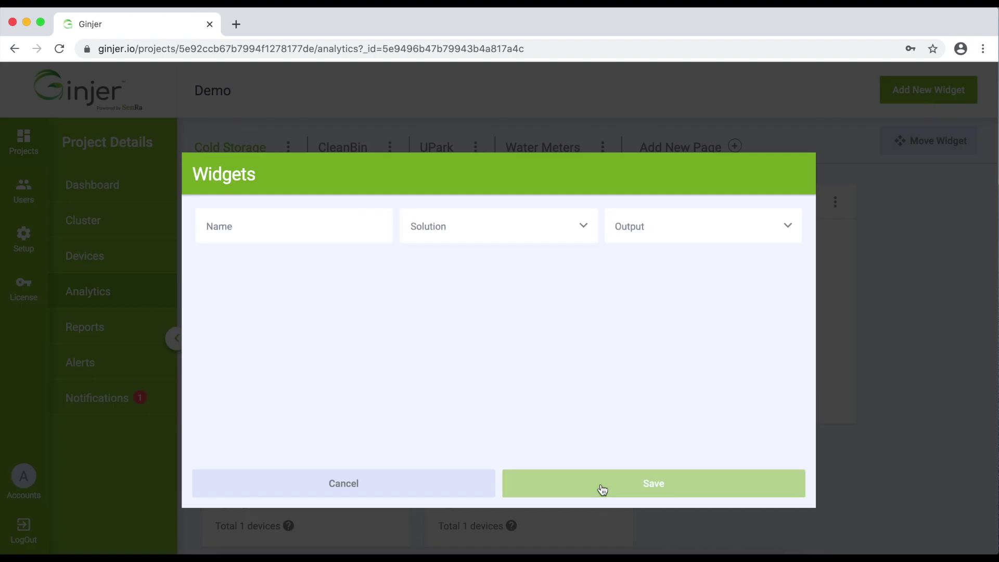
{"action": "left_click", "coordinate": [374, 229]}
{"action": "left_click", "coordinate": [564, 227]}
{"action": "left_click", "coordinate": [601, 265]}
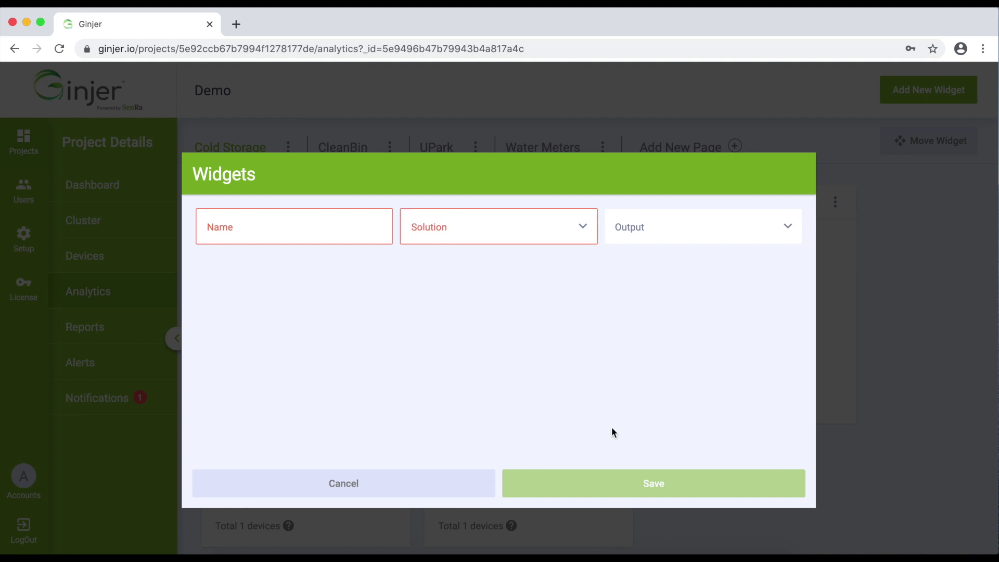
{"action": "left_click", "coordinate": [391, 484]}
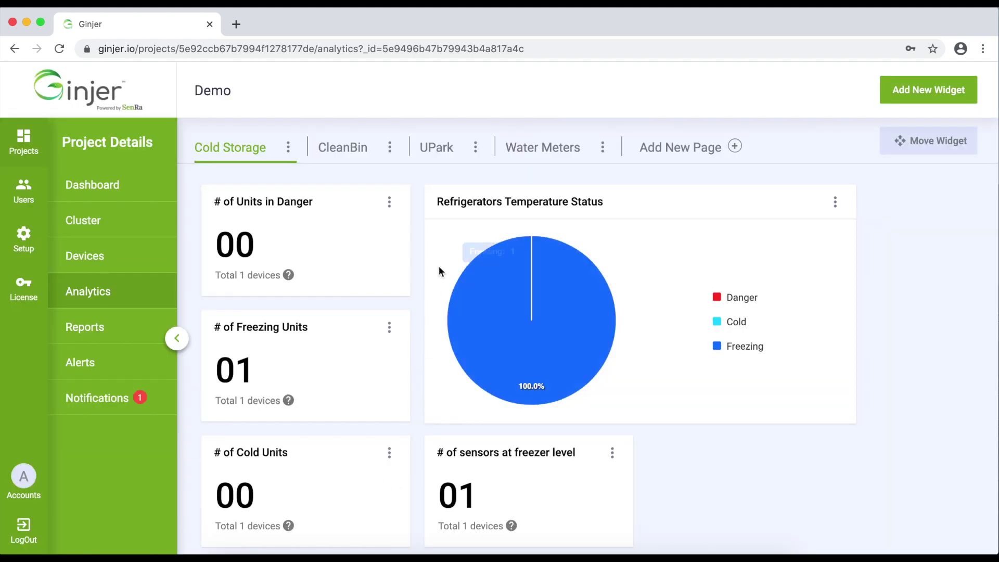
{"action": "scroll", "coordinate": [489, 452], "scroll_direction": "down", "scroll_amount": 10}
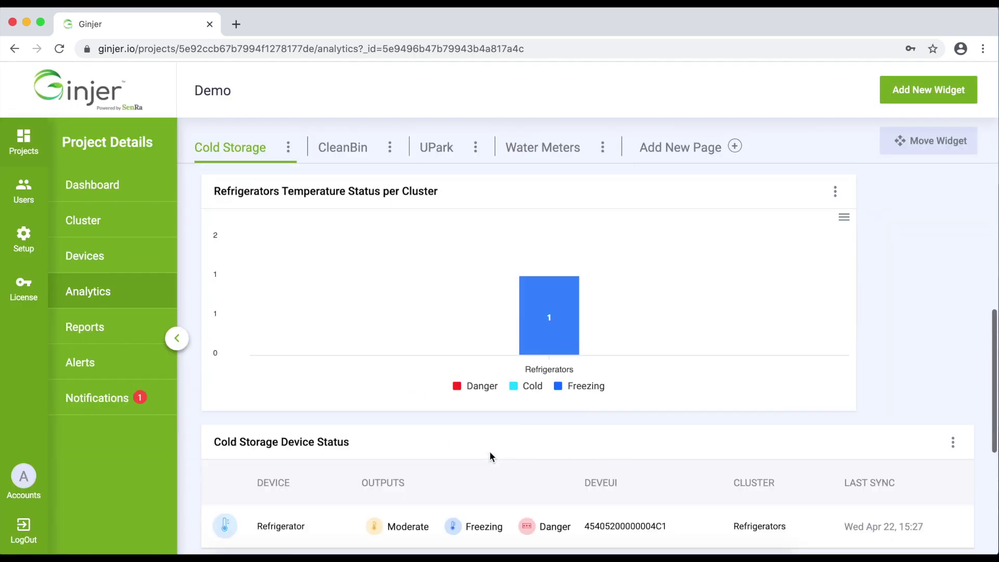
{"action": "scroll", "coordinate": [489, 453], "scroll_direction": "up", "scroll_amount": 10}
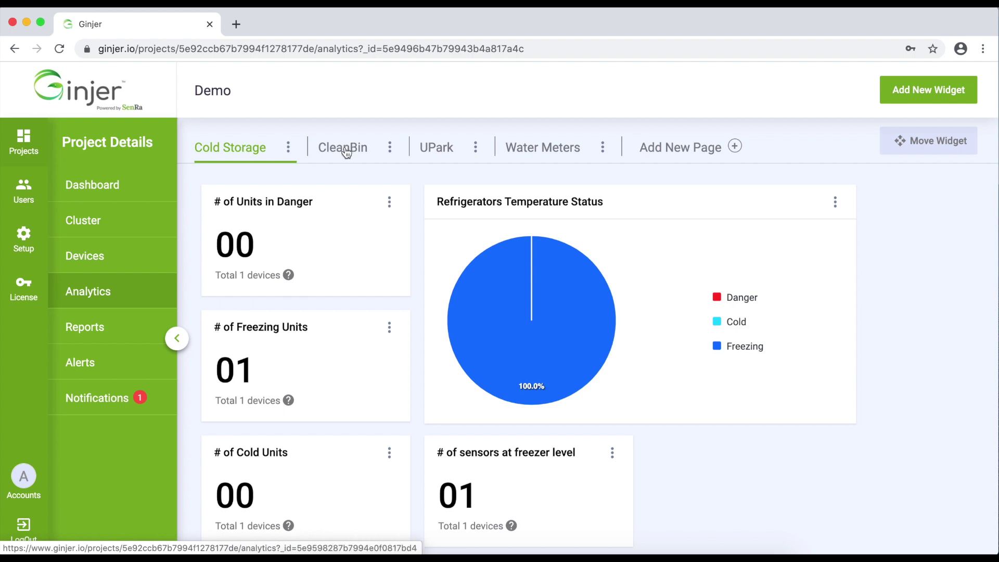
{"action": "left_click", "coordinate": [345, 151]}
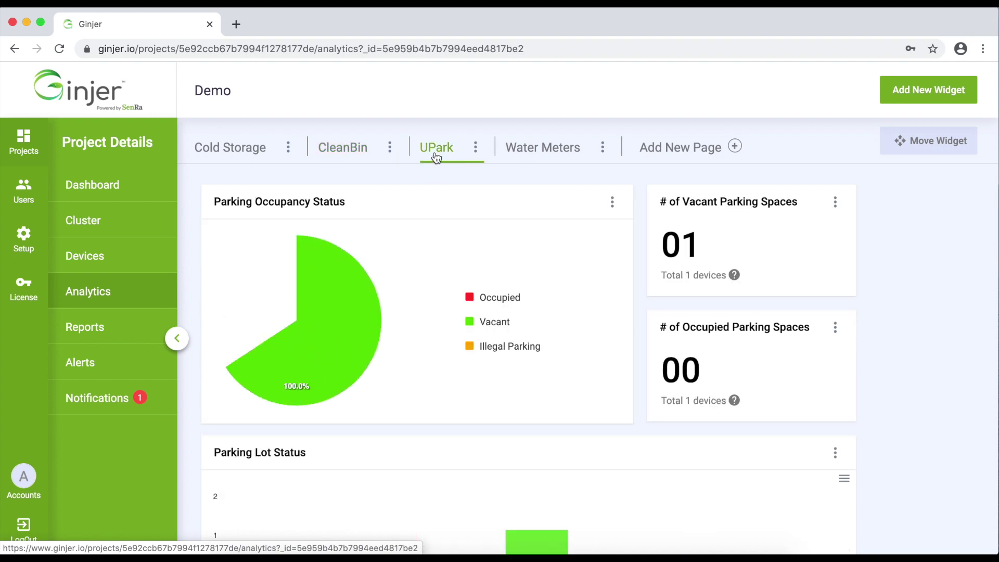
{"action": "left_click", "coordinate": [544, 151]}
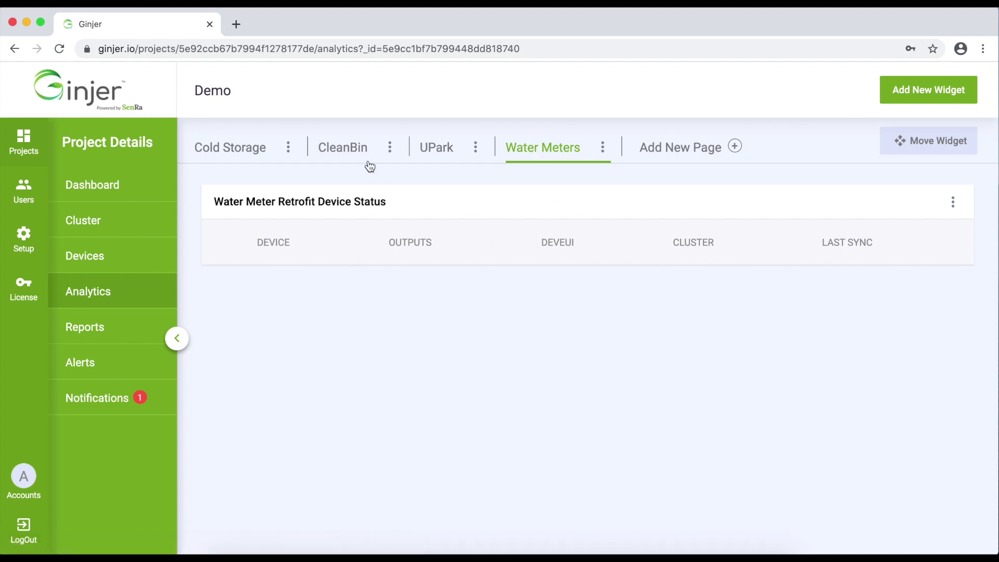
{"action": "left_click", "coordinate": [357, 150]}
{"action": "left_click", "coordinate": [435, 151]}
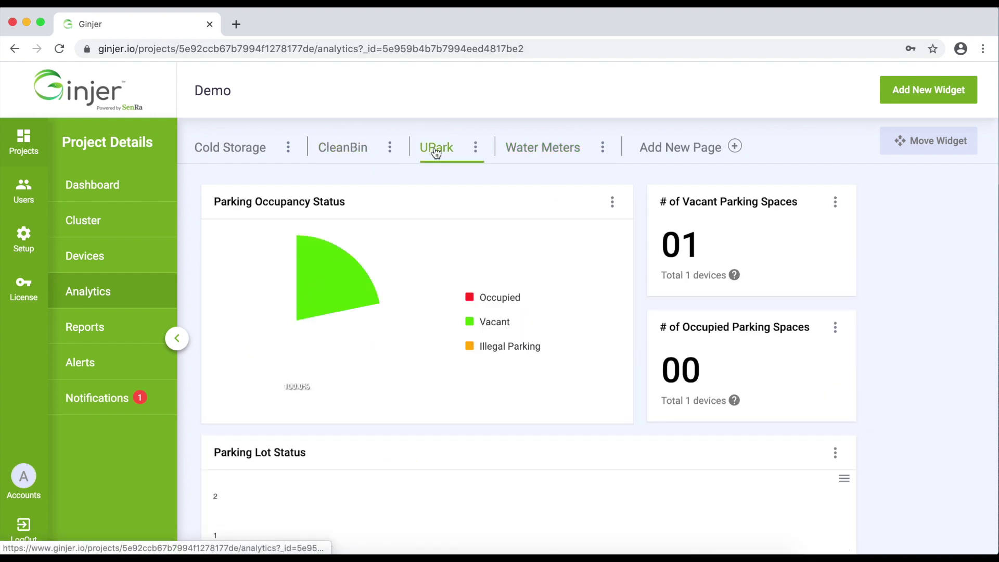
{"action": "left_click", "coordinate": [246, 156]}
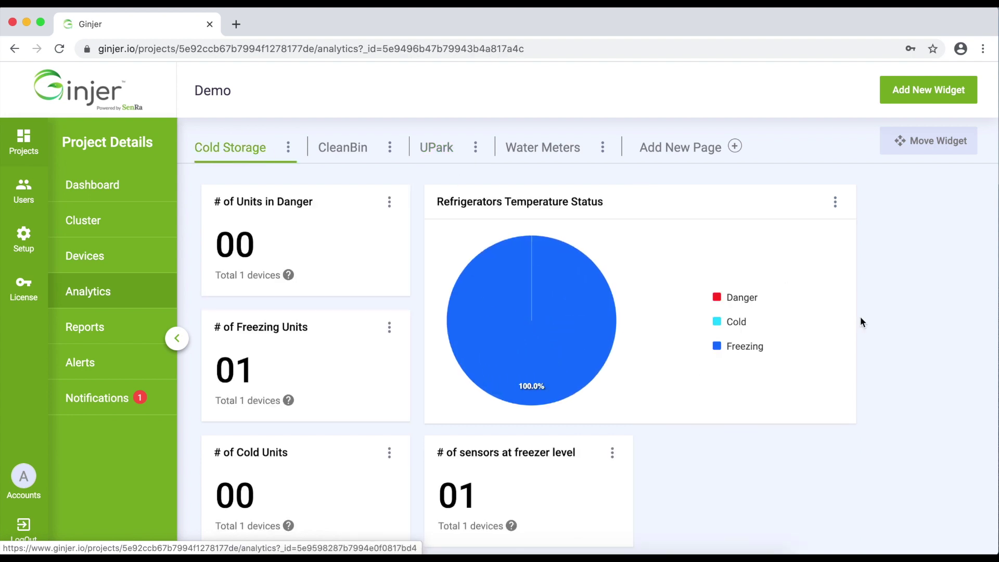
{"action": "left_click", "coordinate": [932, 143]}
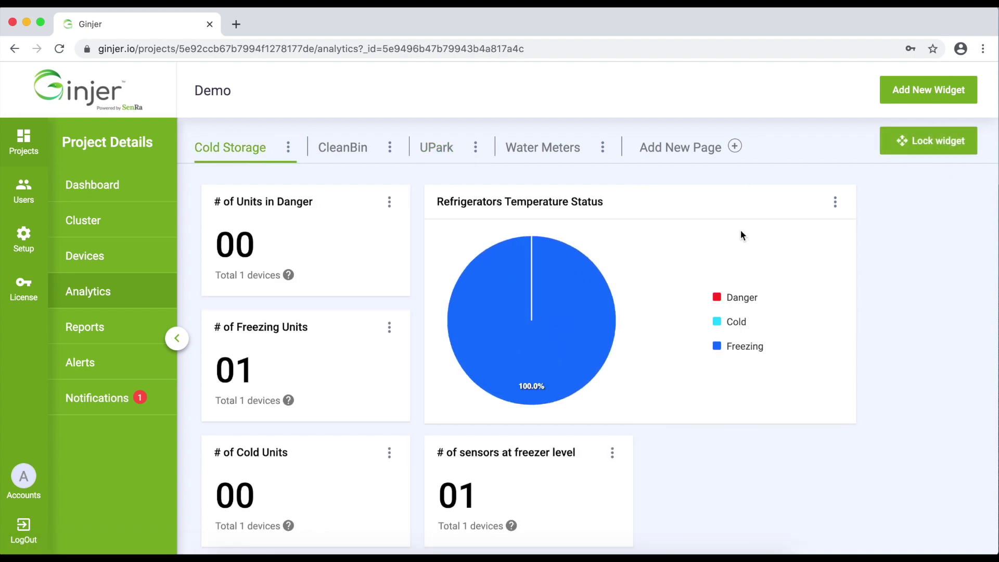
Drag the Refrigerators Temperature Status pie chart below the three unit counter cards.
{"action": "left_click_drag", "start_coordinate": [624, 219], "coordinate": [392, 333]}
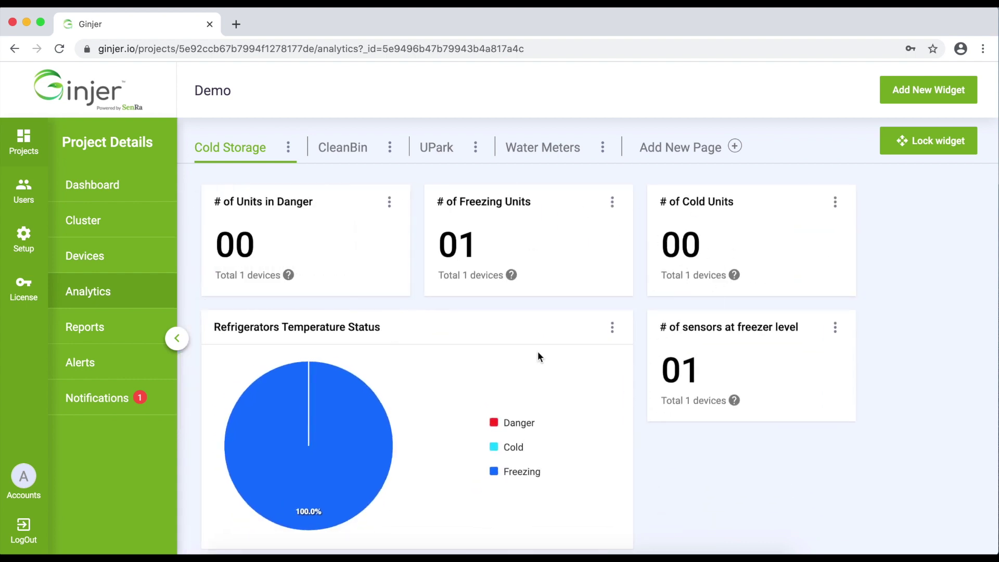
Lock the new Cold Storage widget layout.
{"action": "left_click", "coordinate": [921, 140]}
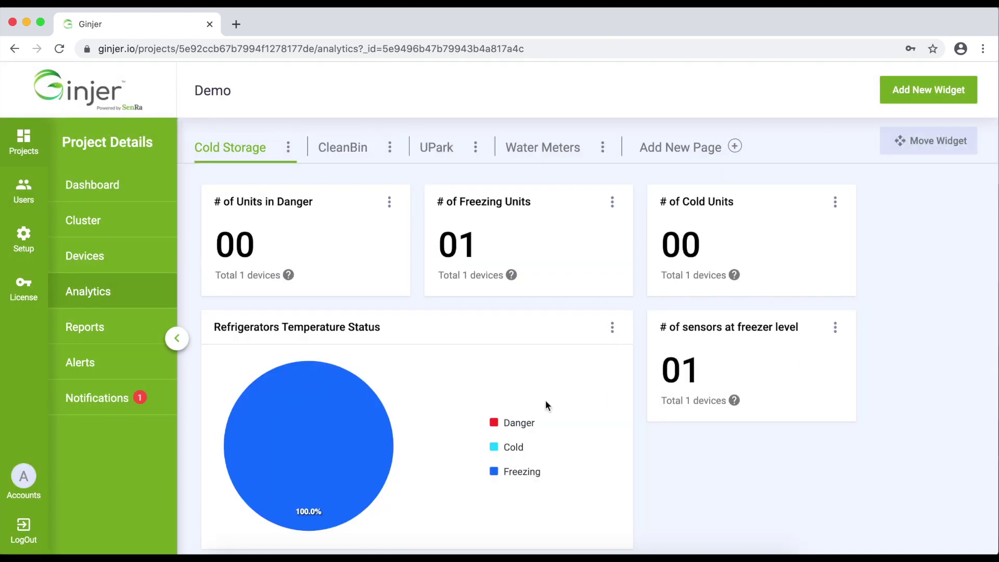
{"action": "scroll", "coordinate": [512, 290], "scroll_direction": "down", "scroll_amount": 5}
{"action": "scroll", "coordinate": [512, 293], "scroll_direction": "up", "scroll_amount": 5}
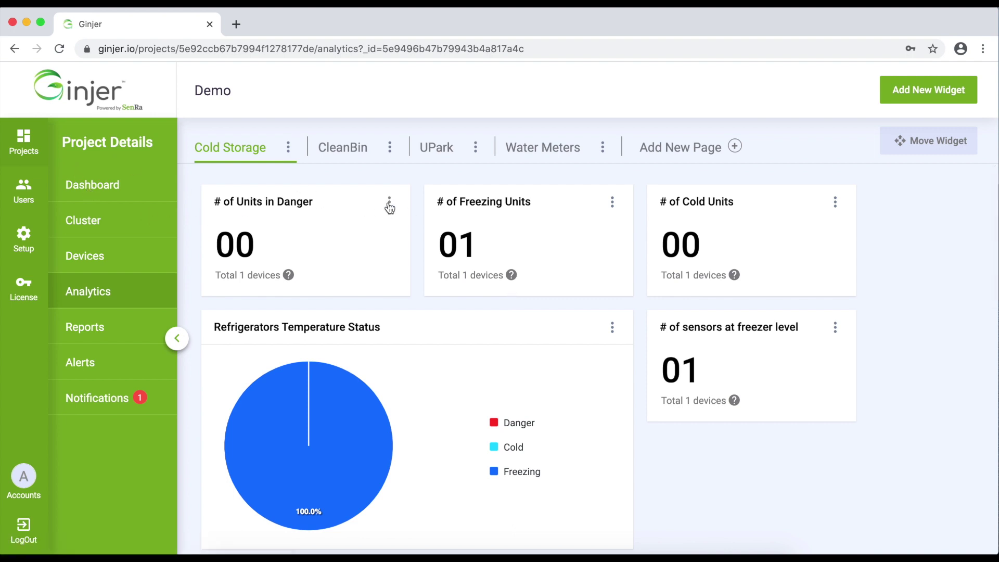
Try unpinning the # of Units in Danger card from the dashboard, then dismiss its menu.
{"action": "left_click", "coordinate": [389, 202]}
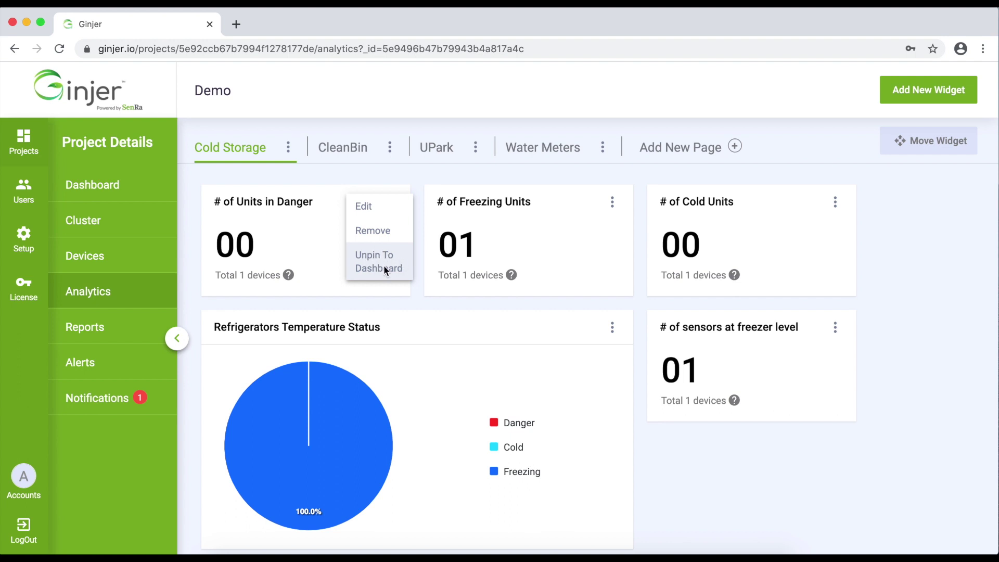
{"action": "left_click", "coordinate": [360, 256]}
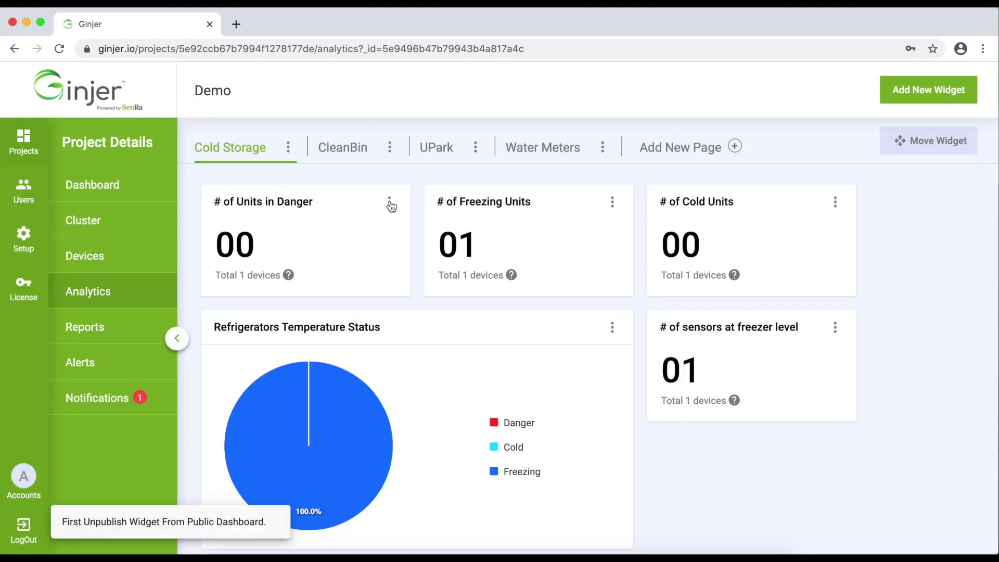
{"action": "left_click", "coordinate": [390, 203]}
{"action": "left_click", "coordinate": [317, 249]}
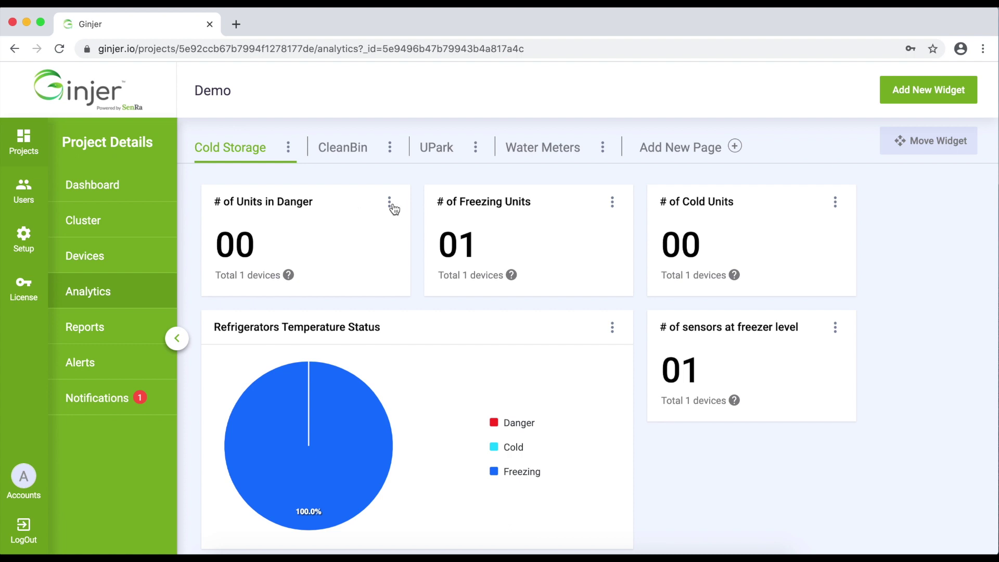
Browse the project dashboard, toggling Personal and Public views and the Waste Bins Fill Level chart options.
{"action": "left_click", "coordinate": [97, 186]}
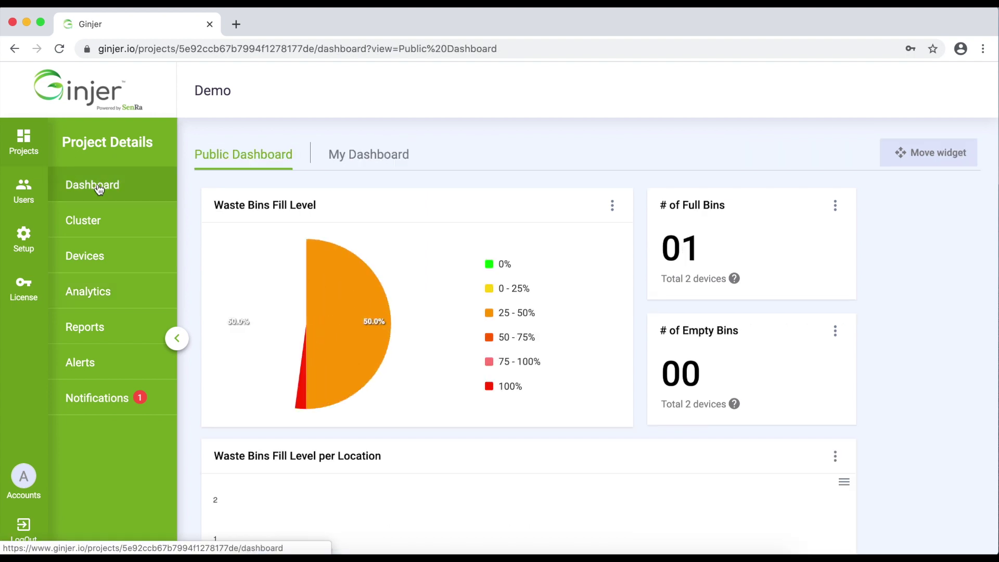
{"action": "left_click", "coordinate": [405, 160]}
{"action": "left_click", "coordinate": [252, 161]}
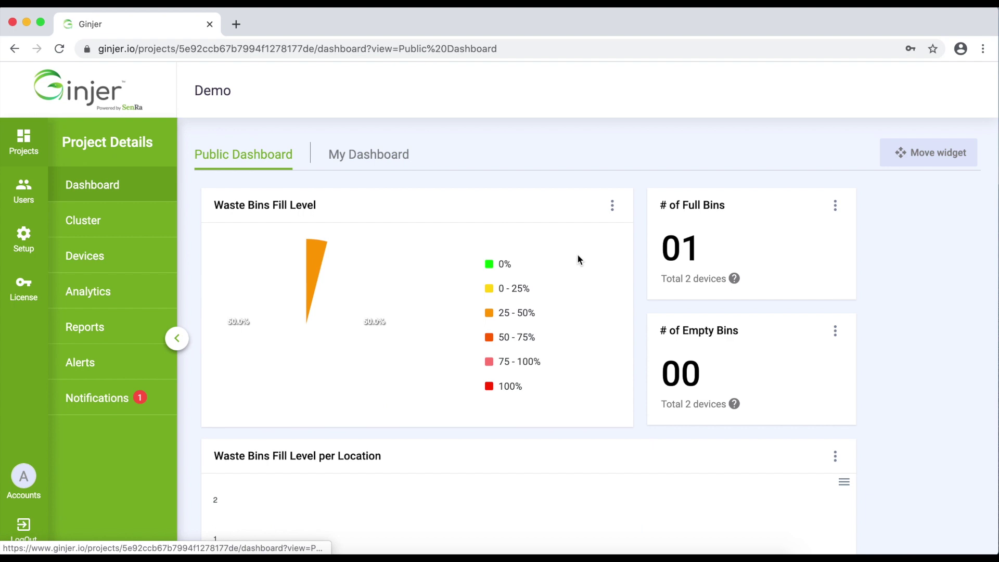
{"action": "left_click", "coordinate": [614, 206]}
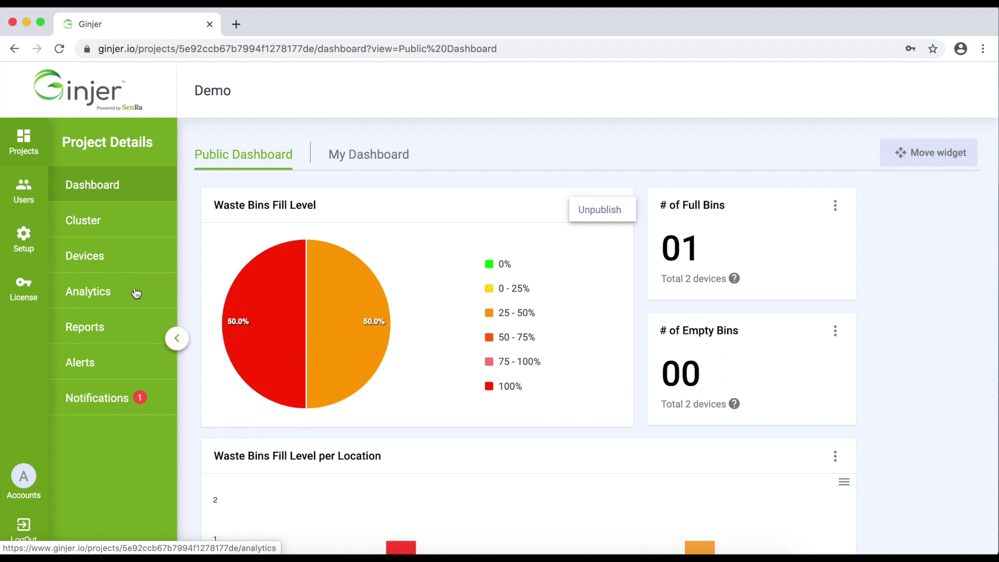
Go back through the analytics pages to the project's empty Reports page.
{"action": "left_click", "coordinate": [116, 293]}
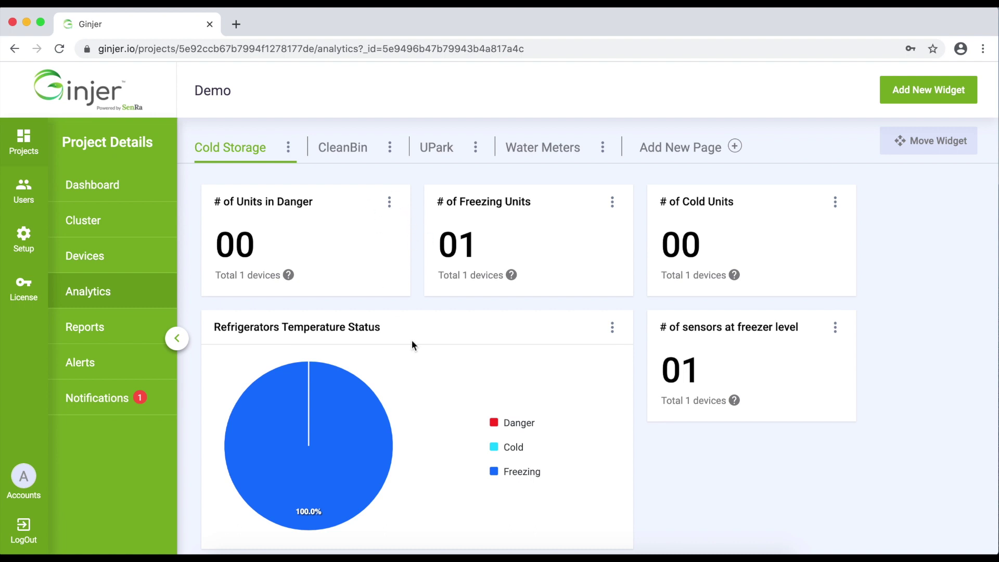
{"action": "scroll", "coordinate": [410, 340], "scroll_direction": "down", "scroll_amount": 10}
{"action": "scroll", "coordinate": [408, 339], "scroll_direction": "up", "scroll_amount": 10}
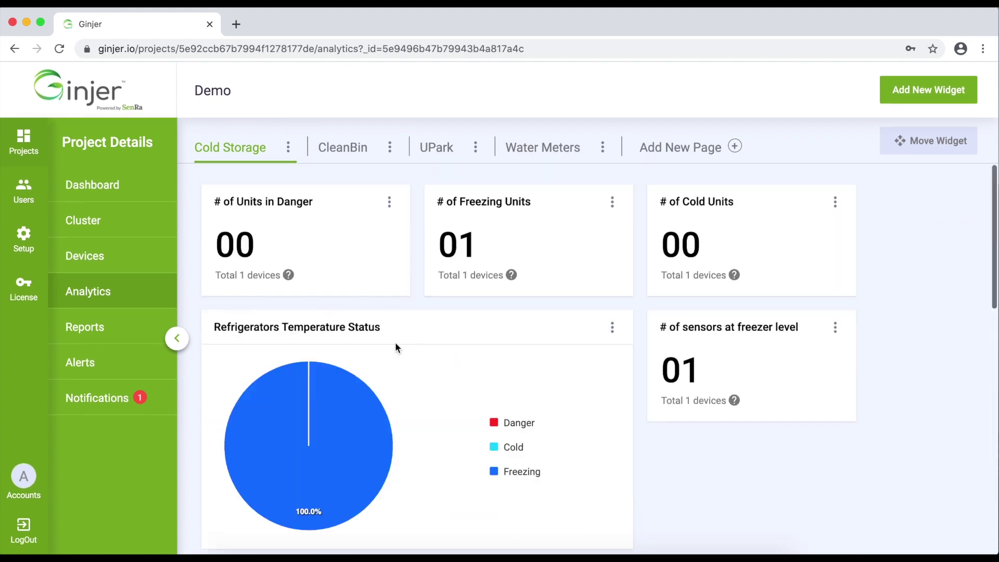
{"action": "left_click", "coordinate": [85, 329]}
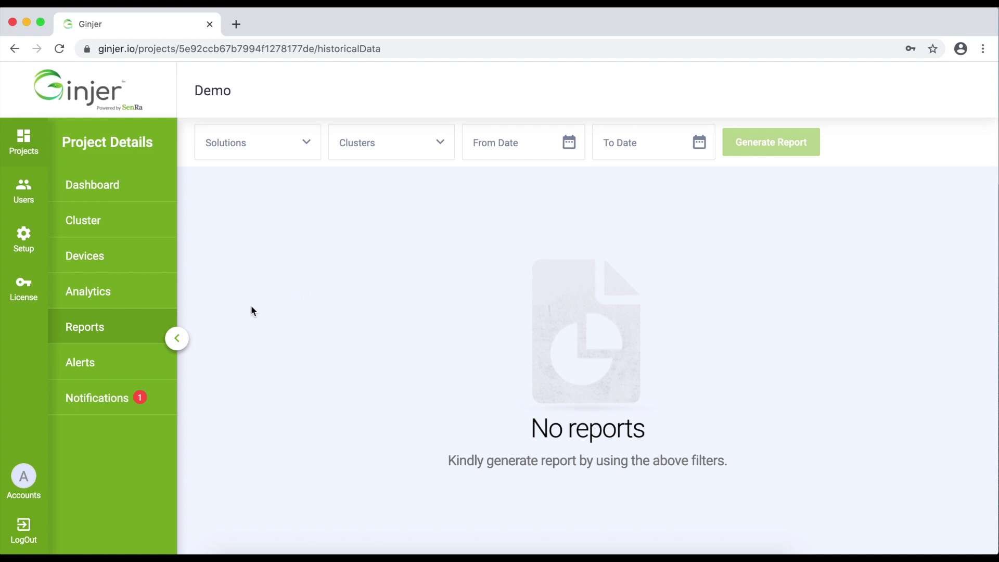
Open the Alerts list showing the three Temperature Probe freezer alerts.
{"action": "left_click", "coordinate": [82, 364]}
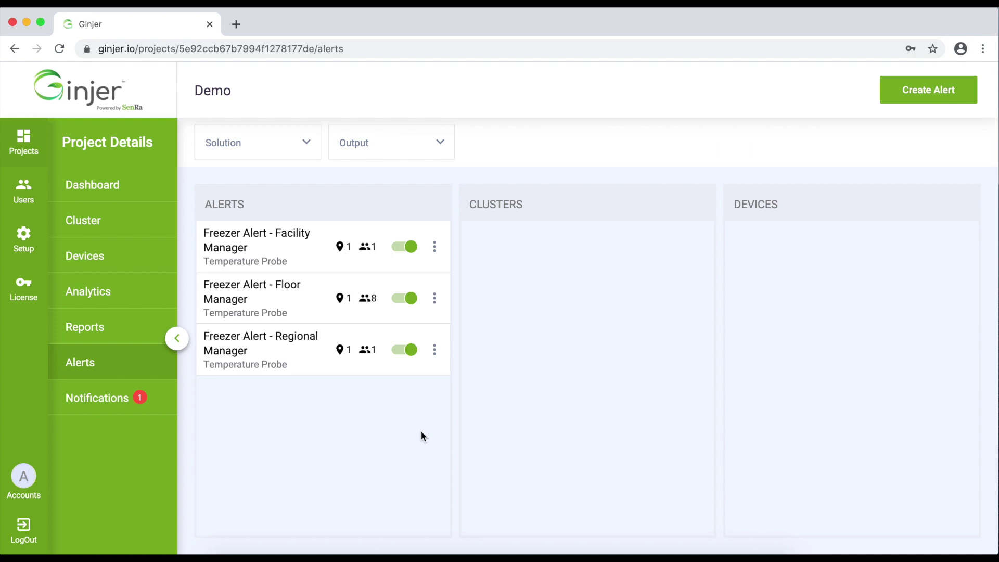
Check the alert rows, cancel a new alert, then edit Freezer Alert - Floor Manager.
{"action": "left_click", "coordinate": [434, 247]}
{"action": "left_click", "coordinate": [293, 307]}
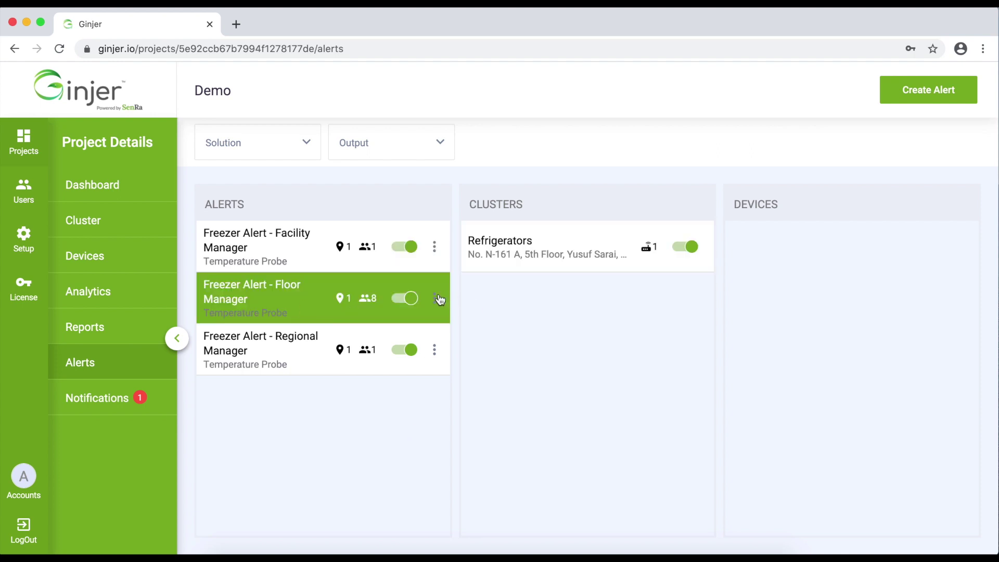
{"action": "left_click", "coordinate": [930, 99]}
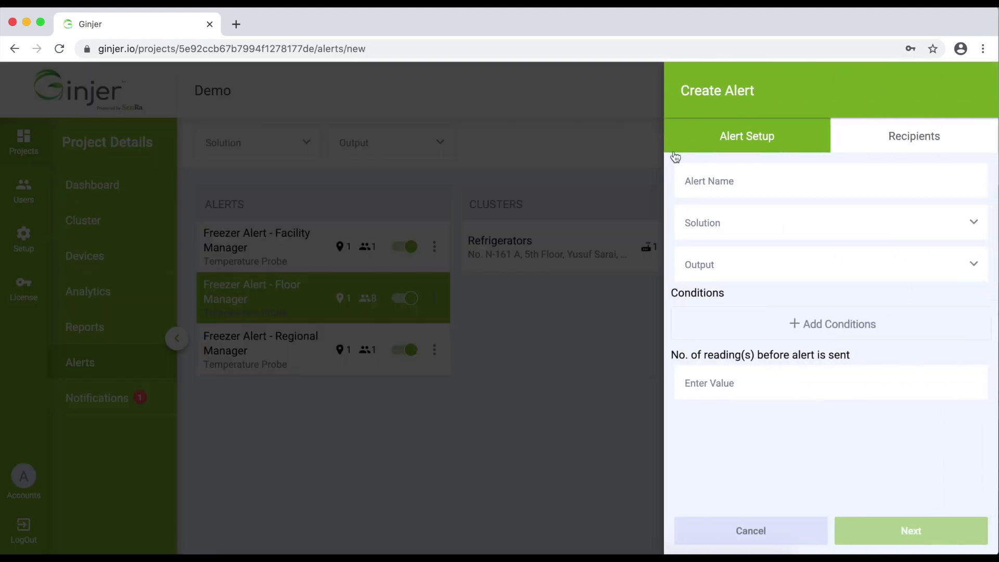
{"action": "left_click", "coordinate": [732, 531]}
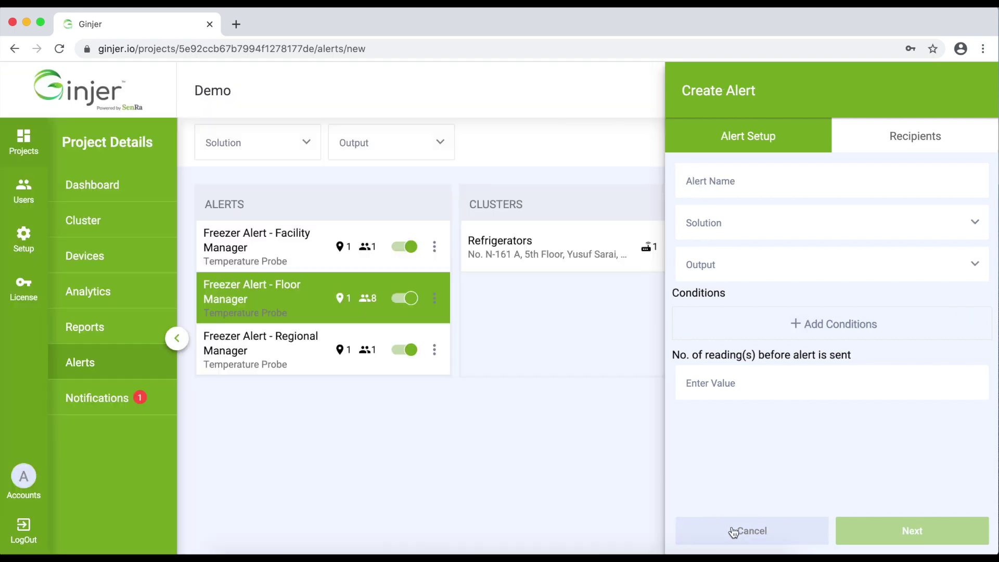
{"action": "left_click", "coordinate": [434, 299]}
{"action": "left_click", "coordinate": [412, 301]}
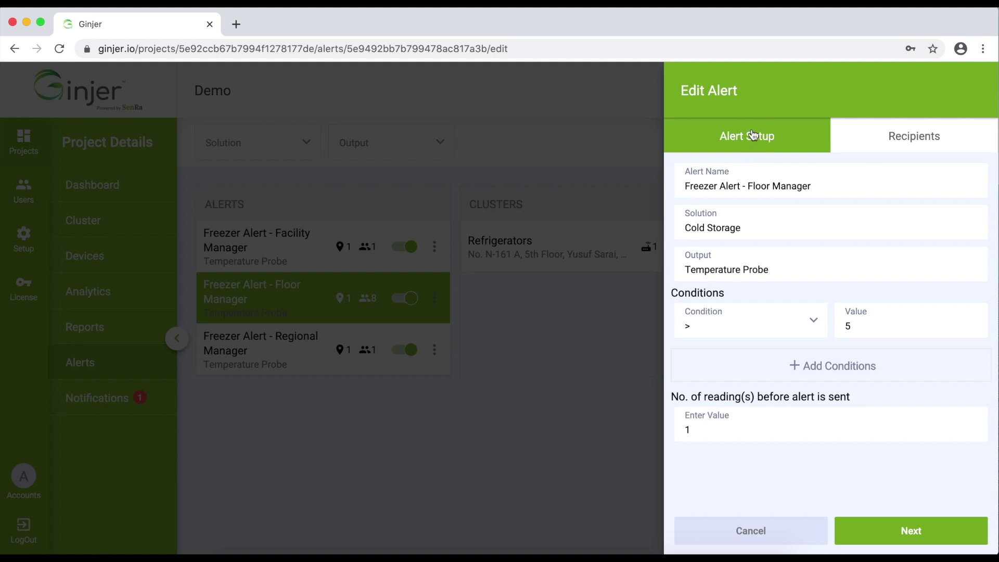
{"action": "left_click_drag", "start_coordinate": [686, 188], "coordinate": [797, 186]}
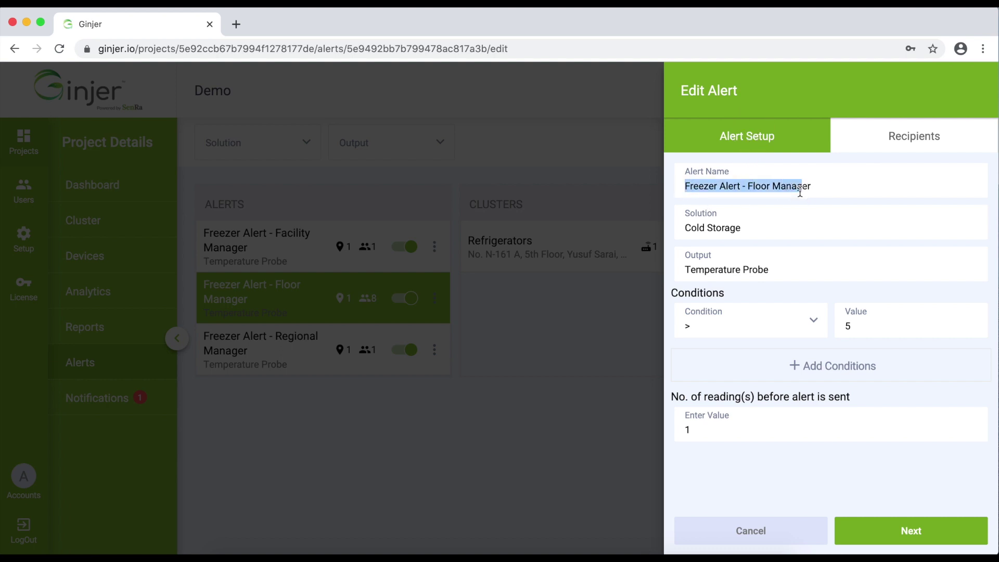
{"action": "left_click", "coordinate": [692, 227]}
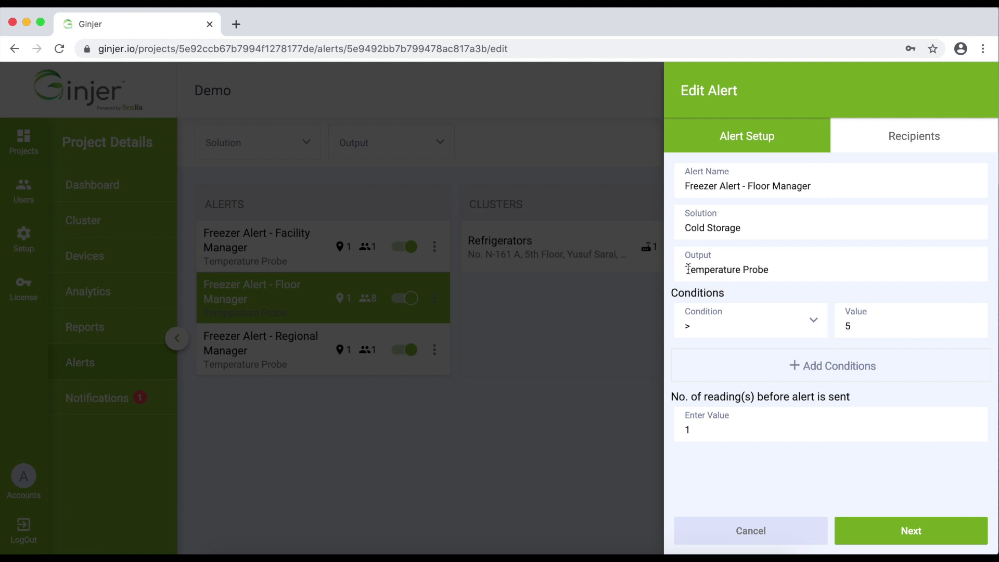
{"action": "left_click_drag", "start_coordinate": [688, 269], "coordinate": [772, 270]}
{"action": "left_click", "coordinate": [686, 325]}
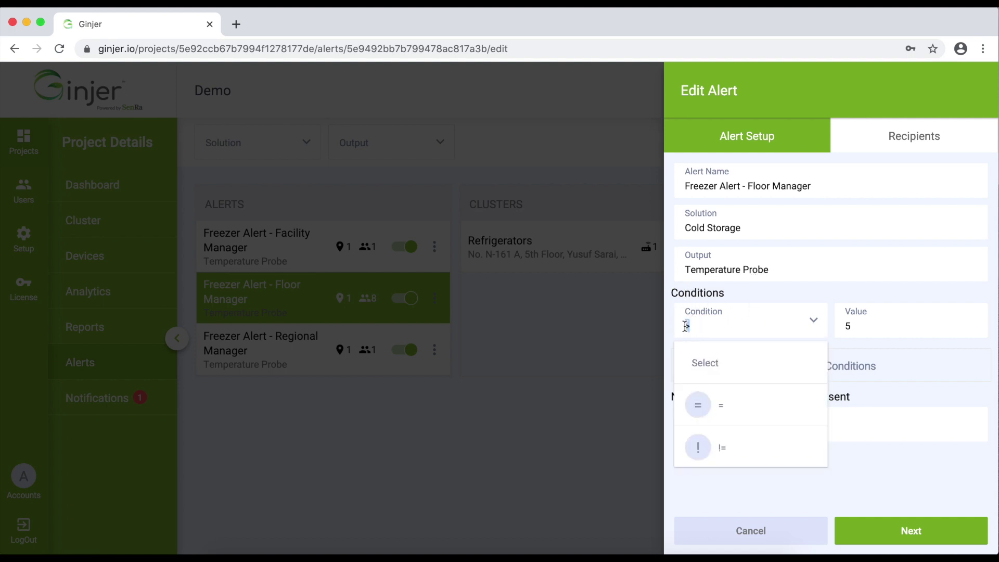
{"action": "left_click", "coordinate": [865, 328]}
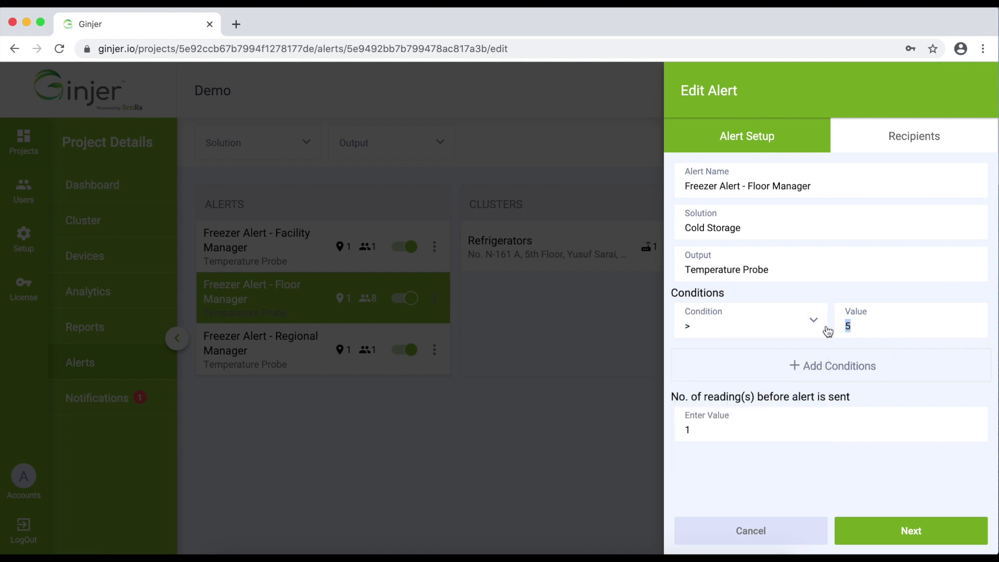
{"action": "left_click", "coordinate": [674, 430]}
Look through the Floor Manager alert's Recipients list, then close the editor back to Alerts.
{"action": "left_click", "coordinate": [878, 135]}
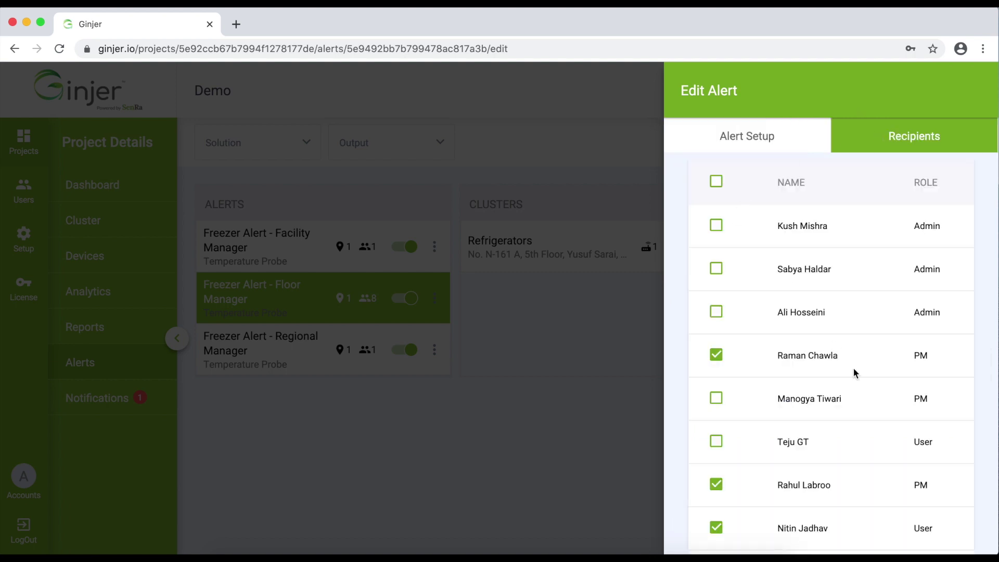
{"action": "scroll", "coordinate": [875, 408], "scroll_direction": "down", "scroll_amount": 5}
{"action": "scroll", "coordinate": [875, 413], "scroll_direction": "down", "scroll_amount": 1}
{"action": "scroll", "coordinate": [875, 414], "scroll_direction": "up", "scroll_amount": 6}
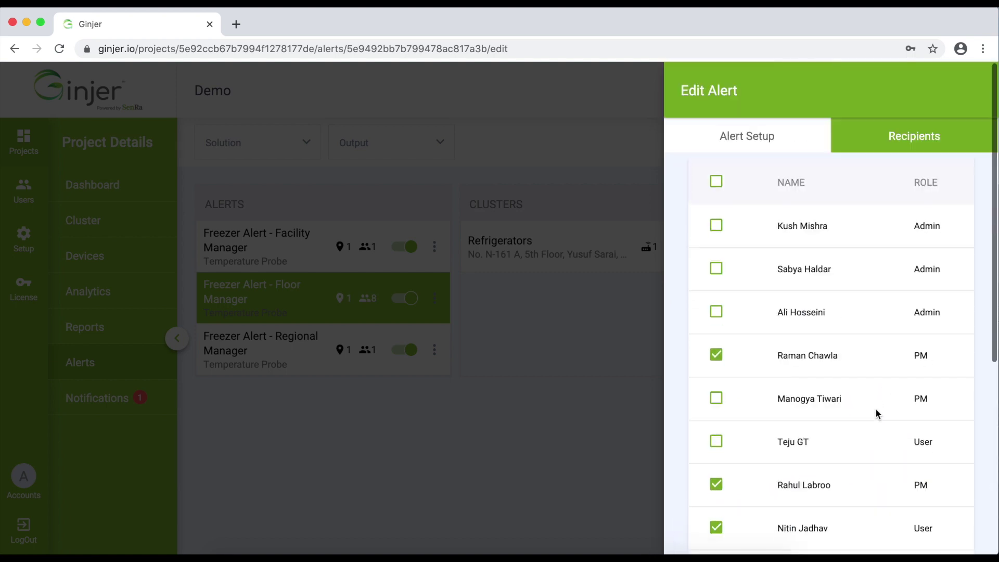
{"action": "scroll", "coordinate": [874, 414], "scroll_direction": "down", "scroll_amount": 6}
{"action": "scroll", "coordinate": [875, 414], "scroll_direction": "up", "scroll_amount": 6}
{"action": "scroll", "coordinate": [813, 334], "scroll_direction": "down", "scroll_amount": 6}
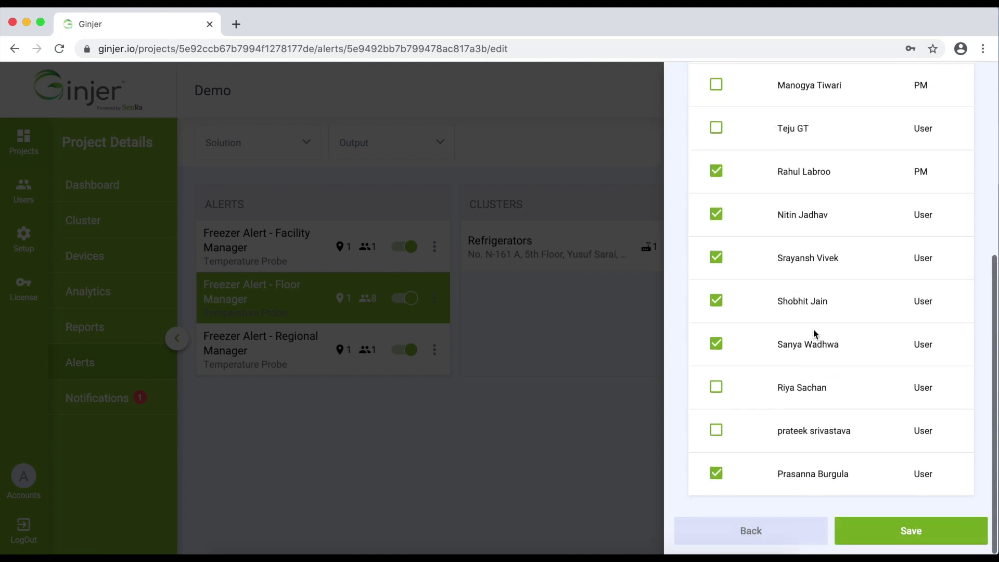
{"action": "scroll", "coordinate": [814, 333], "scroll_direction": "up", "scroll_amount": 6}
{"action": "left_click", "coordinate": [573, 419]}
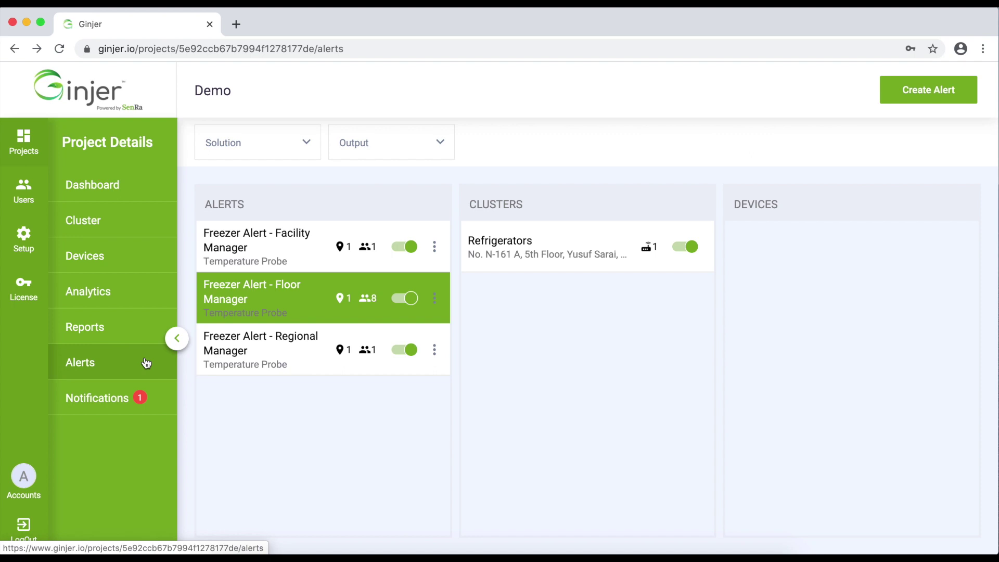
Open Notifications and show the Acknowledged list with the Regional Manager Refrigerator entry.
{"action": "left_click", "coordinate": [108, 405]}
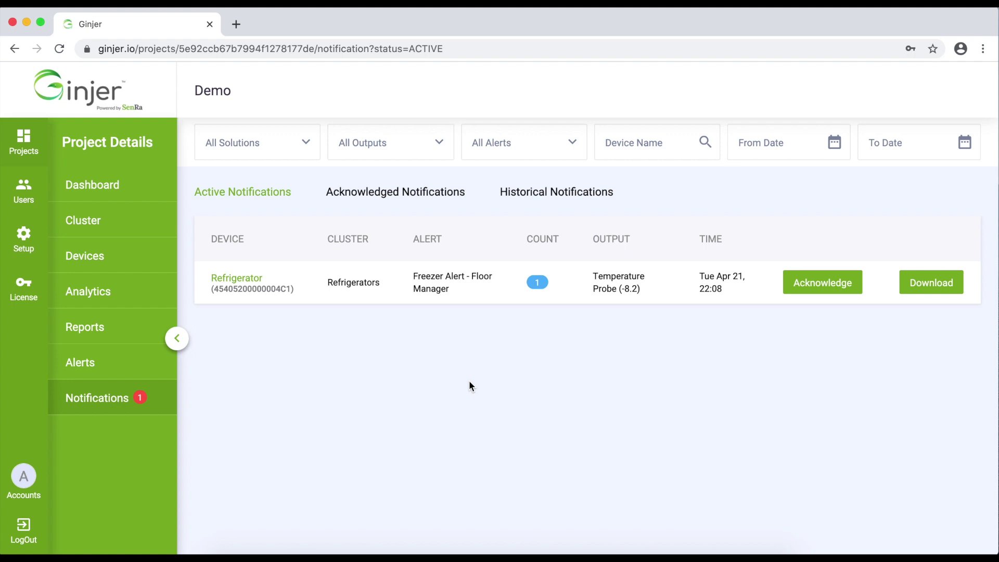
{"action": "left_click", "coordinate": [541, 285]}
{"action": "left_click", "coordinate": [416, 197]}
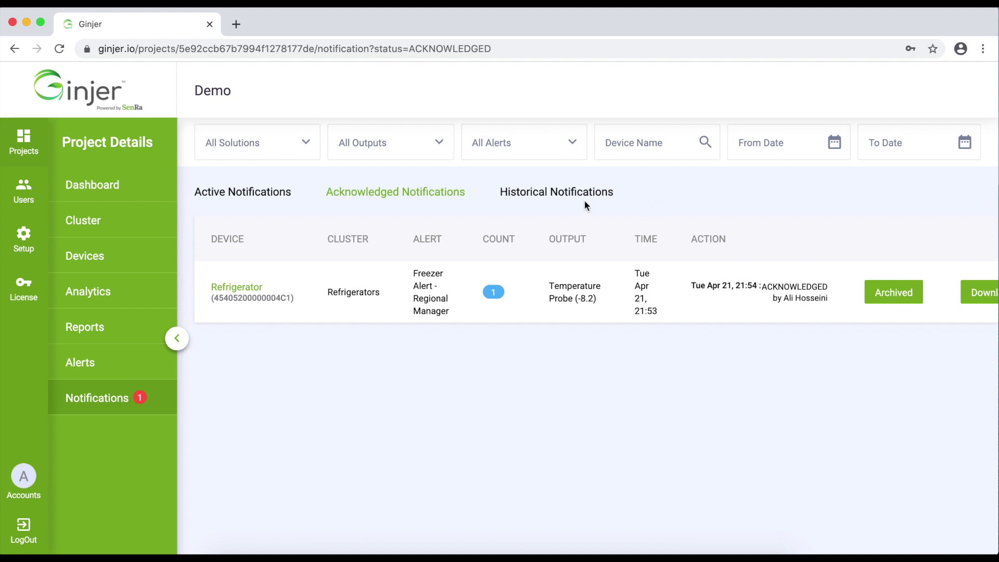
Fetch Historical Notifications filtered to Cold Storage and Temperature Probe.
{"action": "left_click", "coordinate": [551, 193]}
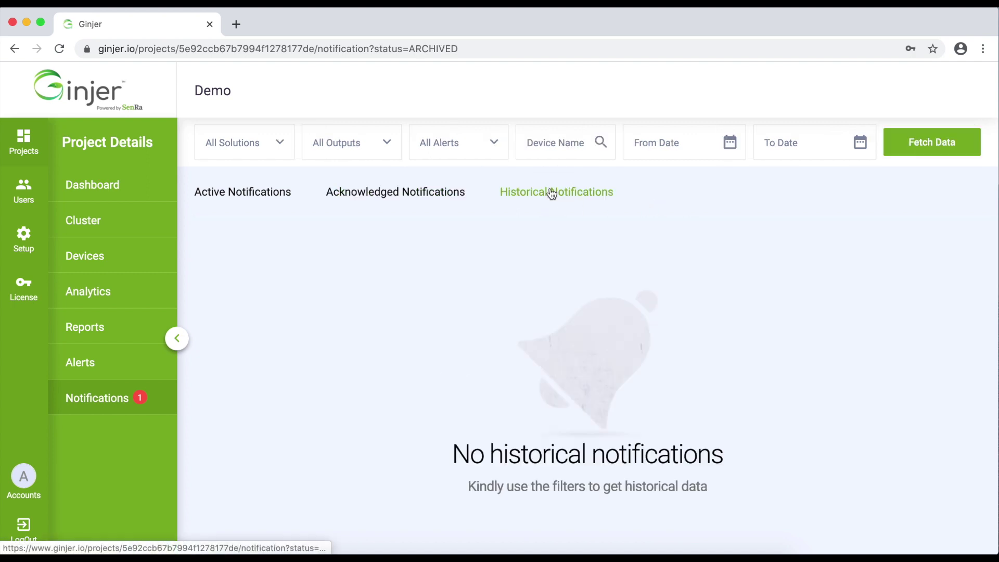
{"action": "left_click", "coordinate": [277, 134]}
{"action": "scroll", "coordinate": [262, 254], "scroll_direction": "down", "scroll_amount": 3}
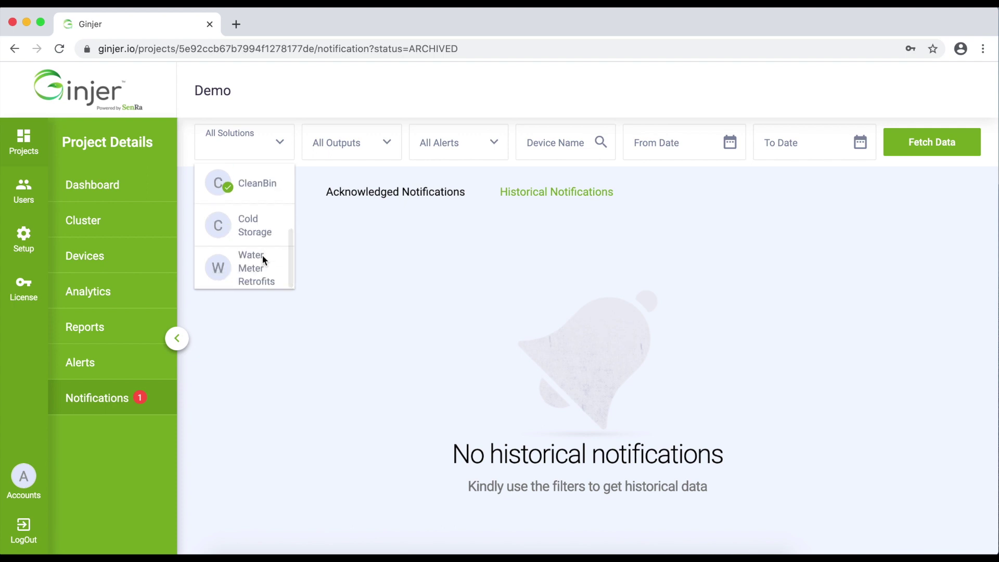
{"action": "left_click", "coordinate": [260, 229]}
{"action": "left_click", "coordinate": [387, 154]}
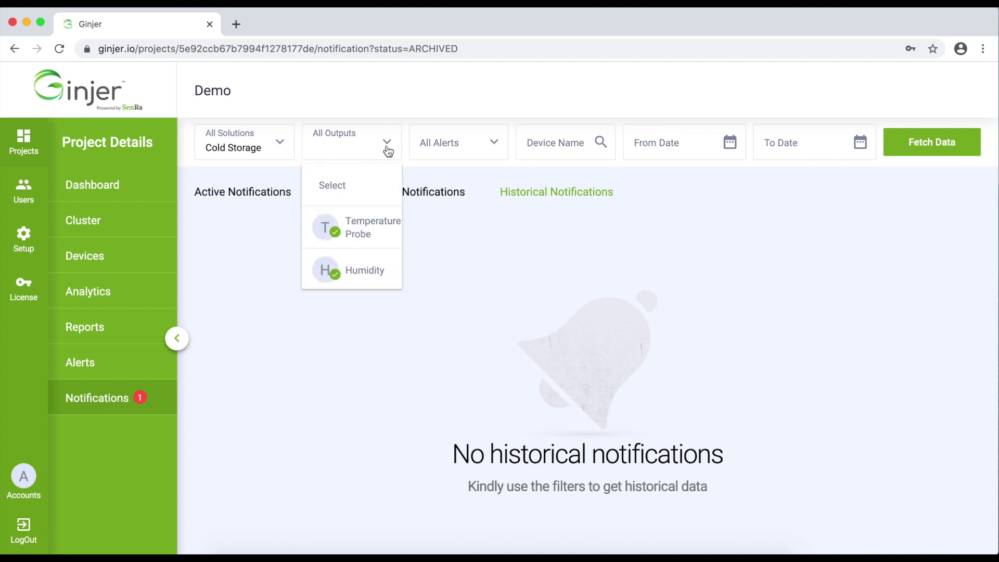
{"action": "left_click", "coordinate": [364, 236]}
{"action": "left_click", "coordinate": [916, 139]}
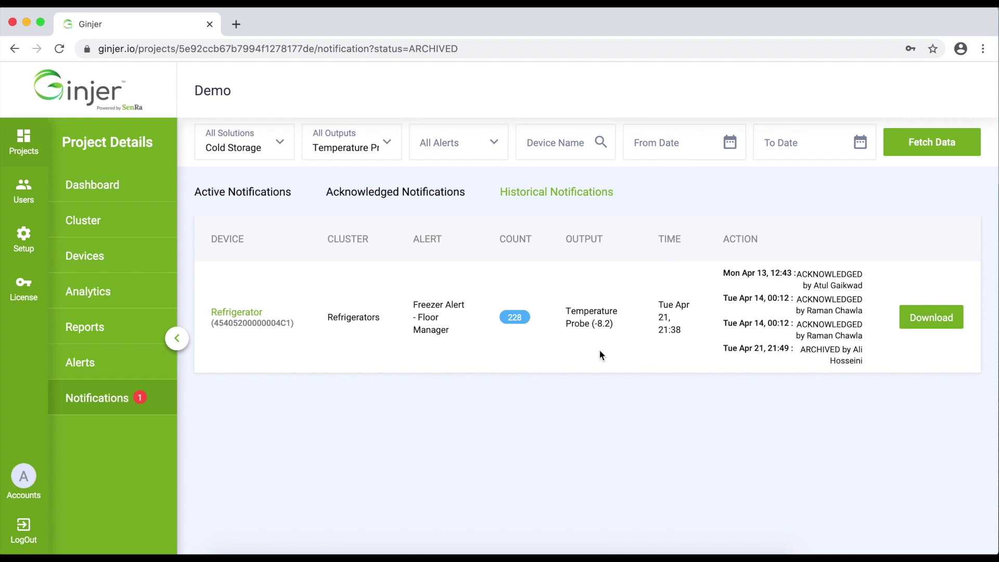
Switch to Active Notifications to see the unacknowledged Floor Manager Refrigerator alert.
{"action": "left_click", "coordinate": [249, 191]}
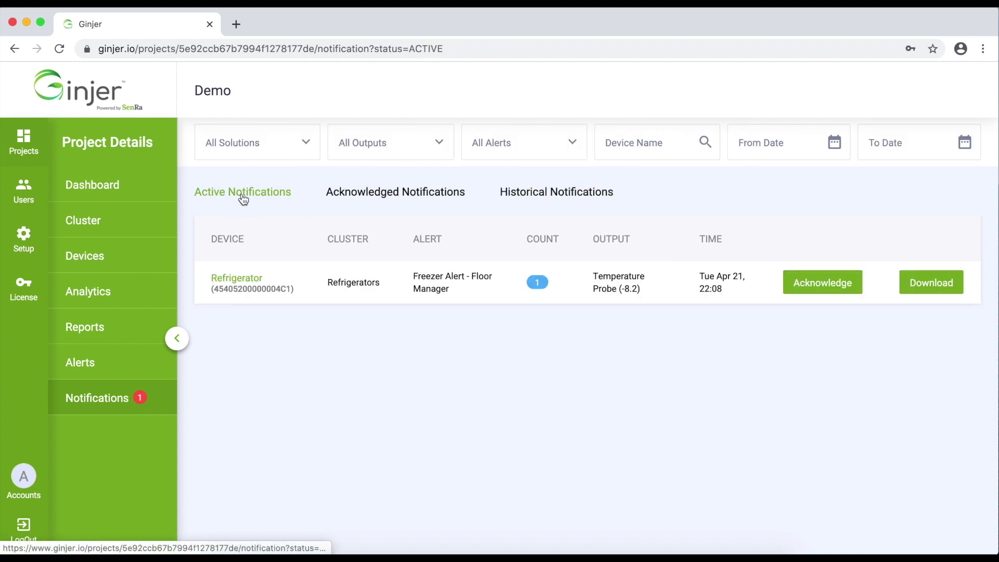